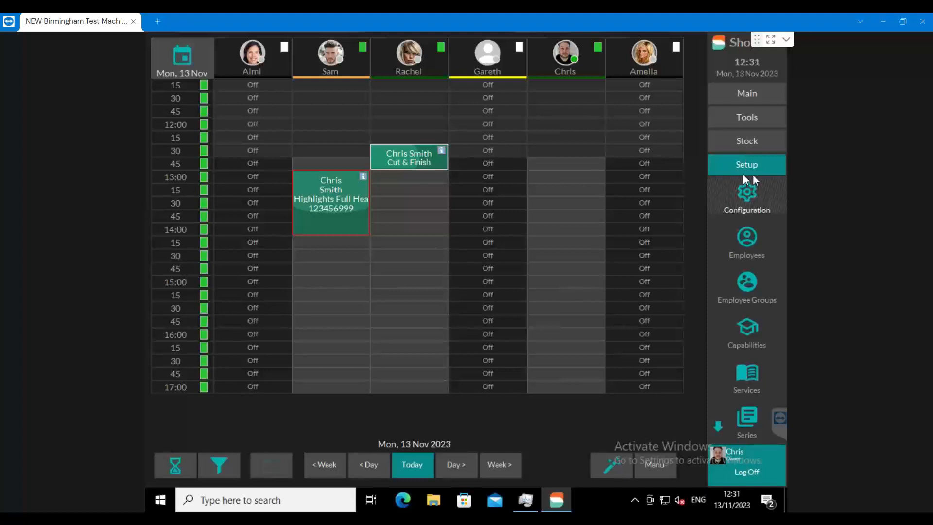
Open the payment types configuration in the sales setup and select the Gift Card payment type.
{"action": "left_click", "coordinate": [752, 173]}
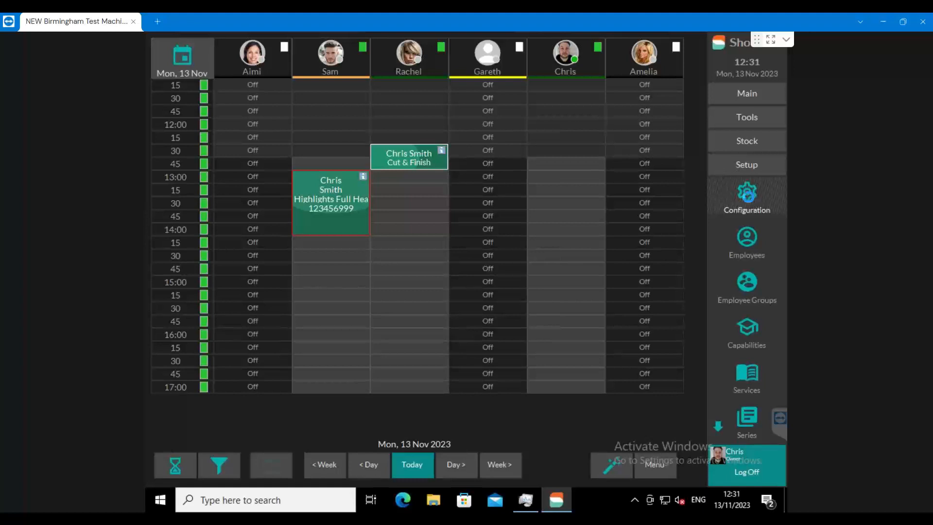
{"action": "left_click", "coordinate": [749, 194]}
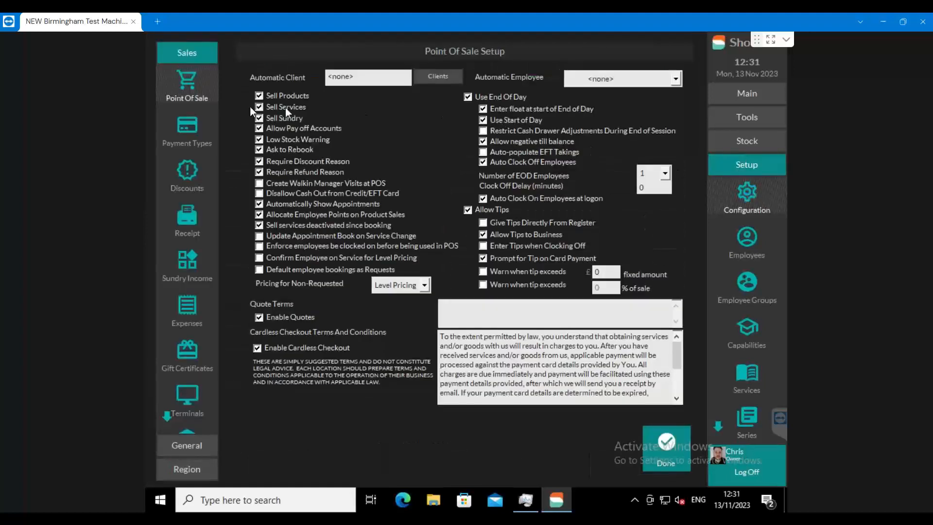
{"action": "left_click", "coordinate": [176, 130]}
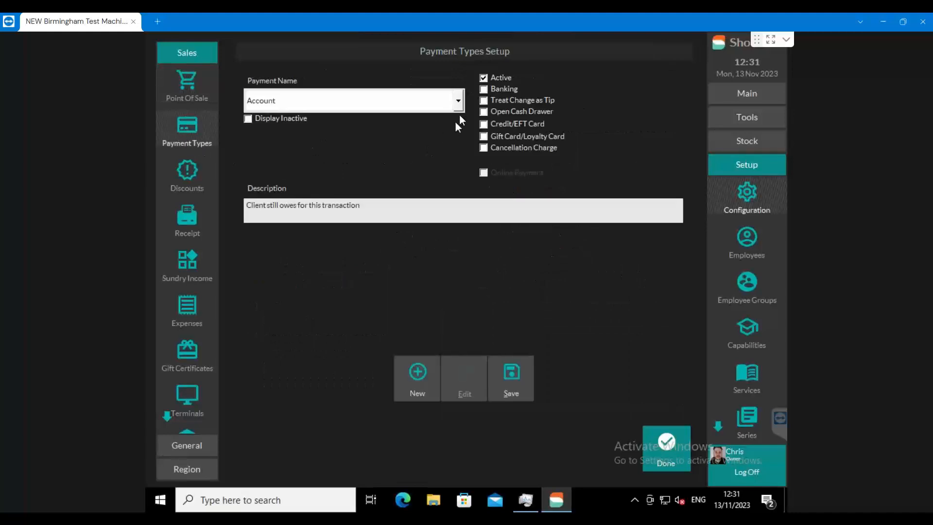
{"action": "left_click", "coordinate": [458, 101]}
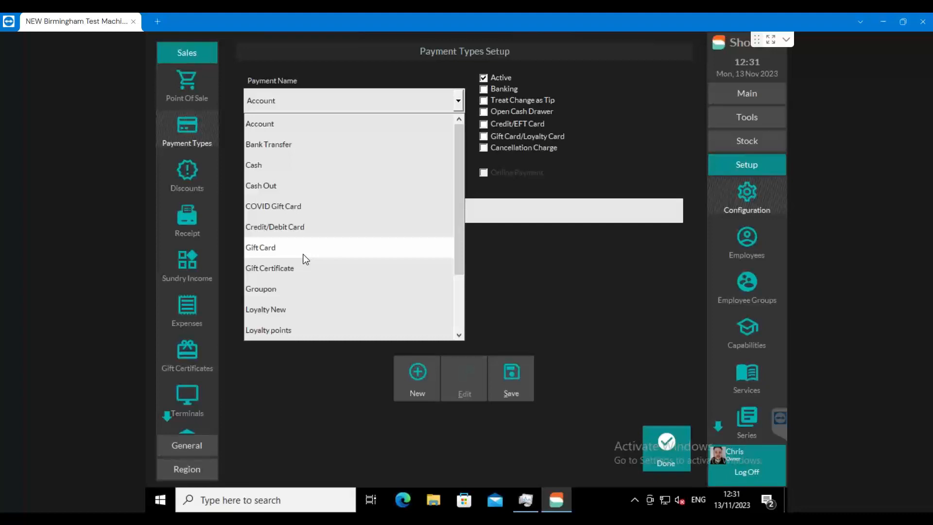
{"action": "left_click", "coordinate": [500, 294]}
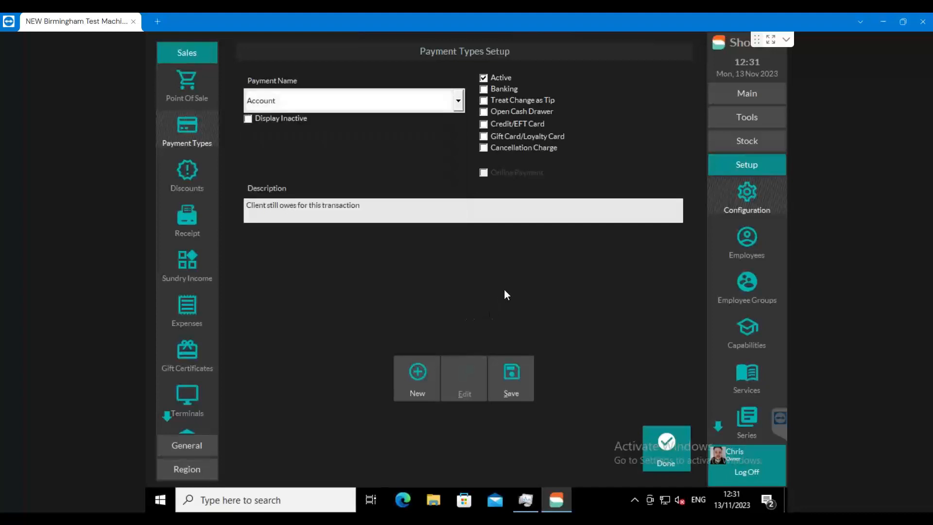
{"action": "left_click", "coordinate": [328, 108]}
{"action": "left_click", "coordinate": [267, 246]}
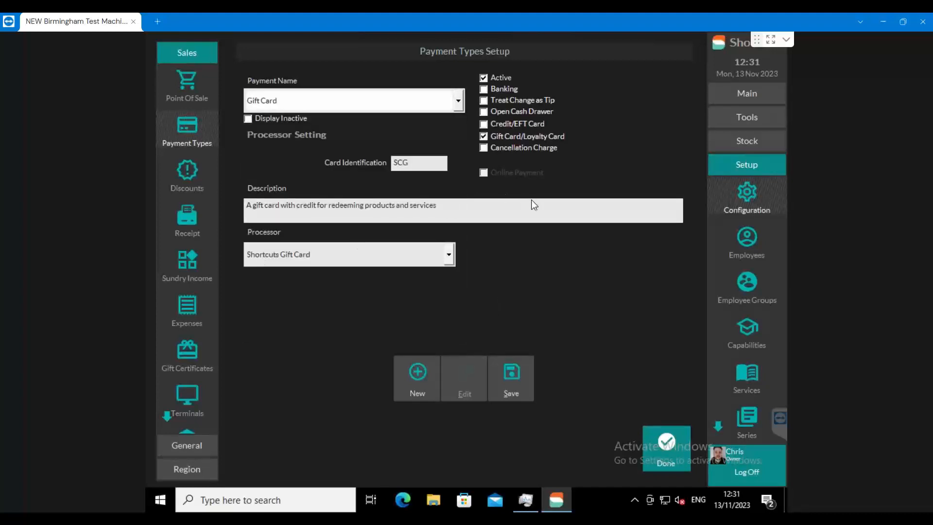
Check the Gift Card payment type's card identification code, save the payment type and close the configuration.
{"action": "left_click_drag", "start_coordinate": [425, 165], "coordinate": [368, 167]}
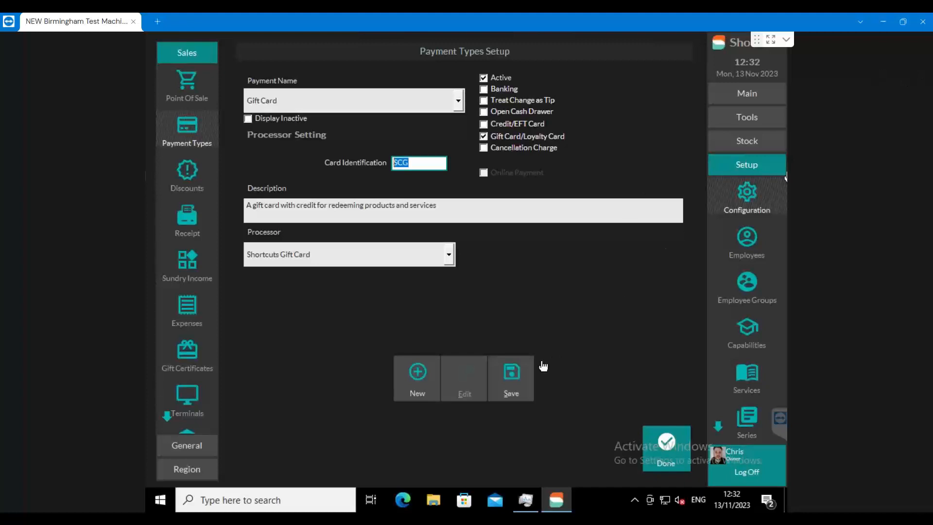
{"action": "left_click", "coordinate": [524, 381]}
{"action": "left_click", "coordinate": [668, 451]}
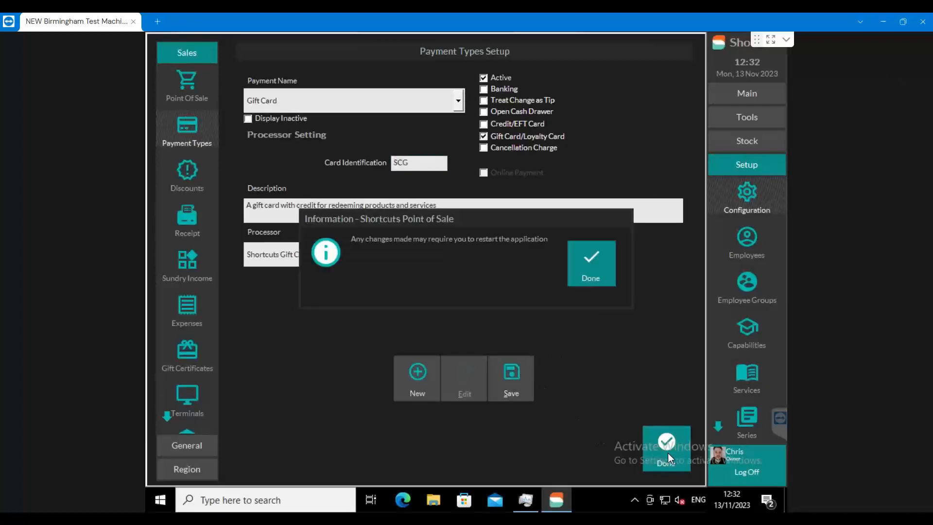
{"action": "left_click", "coordinate": [597, 260]}
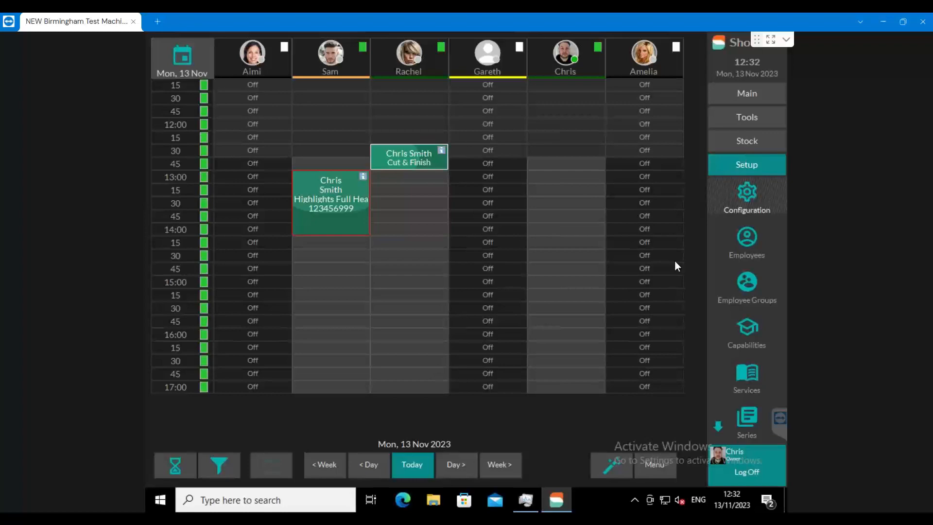
Switch to the web browser and show the Shortcuts Customer Console start page at console.shortcutssoftware.com.
{"action": "left_click", "coordinate": [282, 517]}
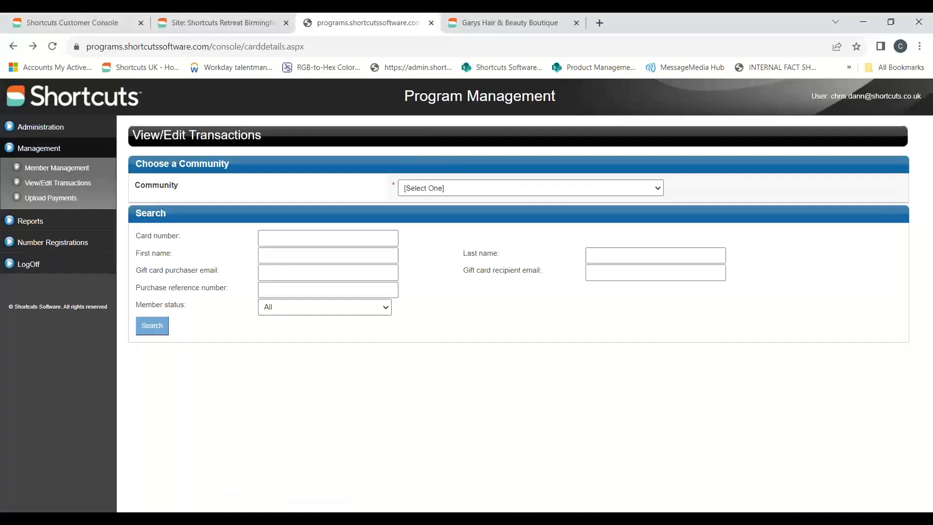
{"action": "left_click", "coordinate": [99, 20]}
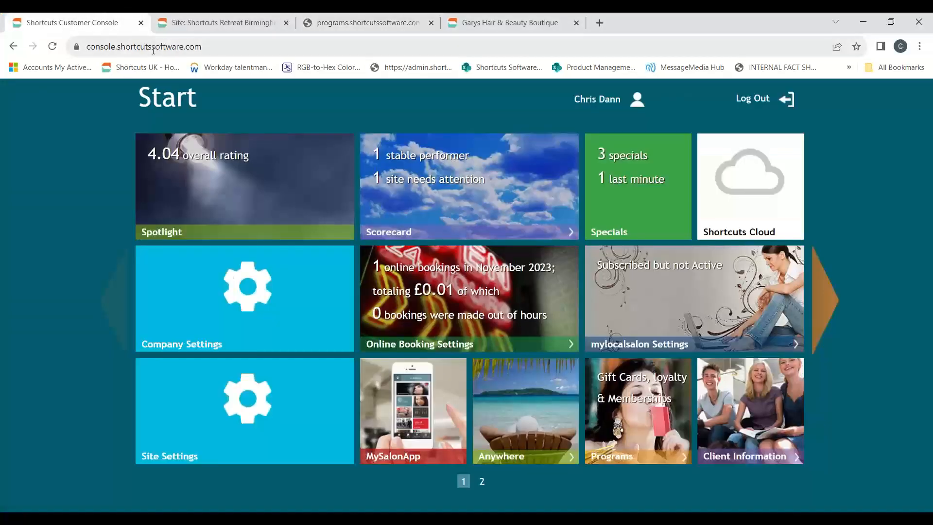
{"action": "left_click_drag", "start_coordinate": [223, 46], "coordinate": [78, 45]}
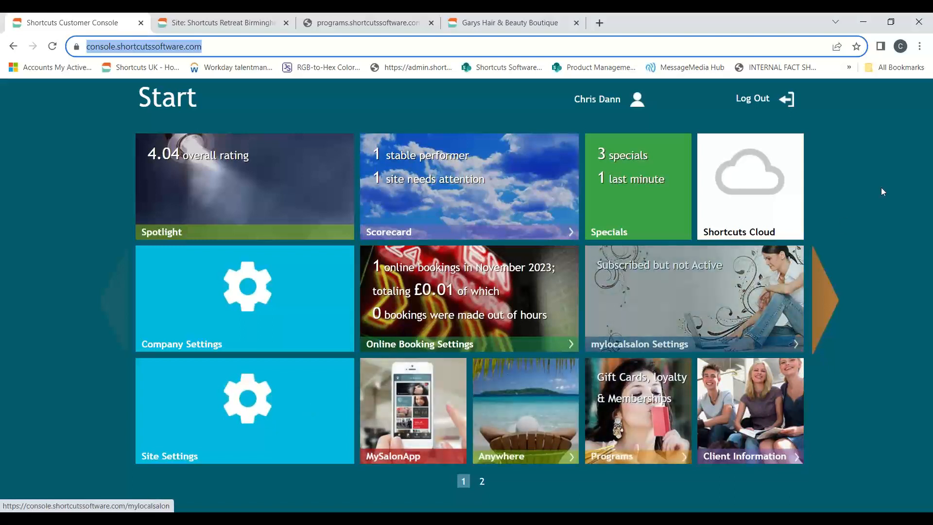
{"action": "left_click", "coordinate": [926, 53]}
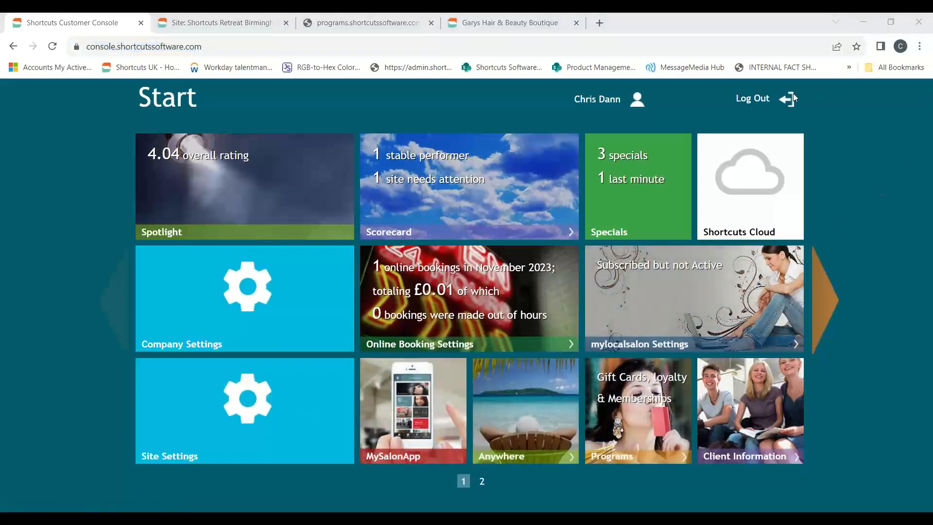
Review the Shortcuts Retreat Birmingham site settings, from general information to the payment provider section.
{"action": "key", "text": "ctrl+Tab"}
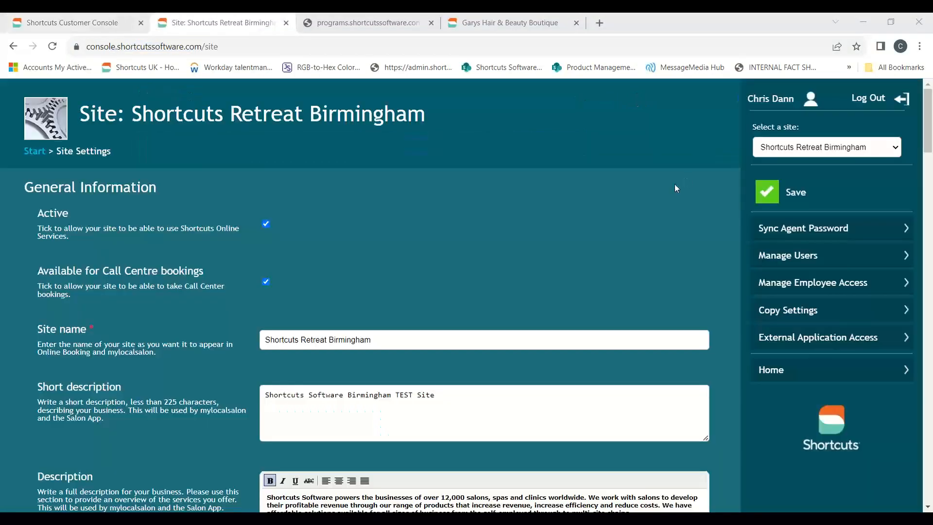
{"action": "scroll", "coordinate": [602, 216], "scroll_direction": "down", "scroll_amount": 15}
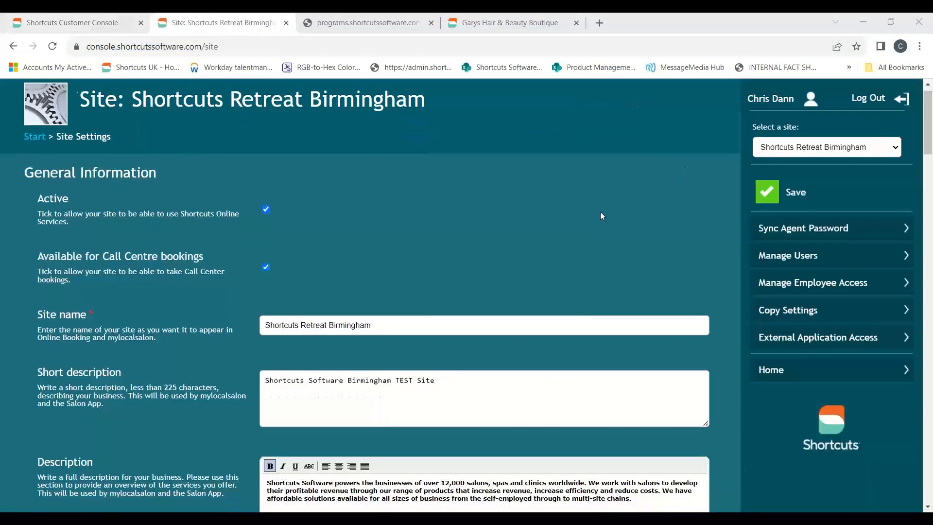
{"action": "scroll", "coordinate": [606, 214], "scroll_direction": "down", "scroll_amount": 8}
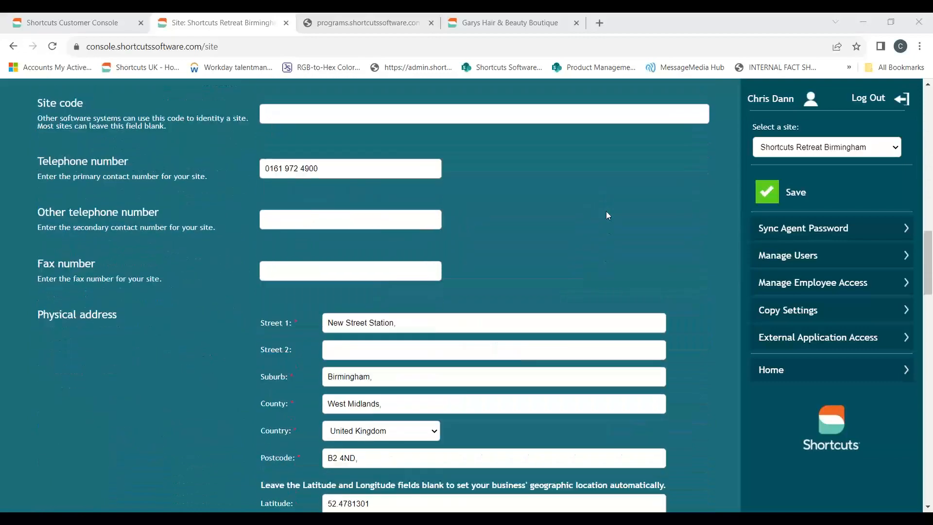
{"action": "scroll", "coordinate": [607, 215], "scroll_direction": "down", "scroll_amount": 9}
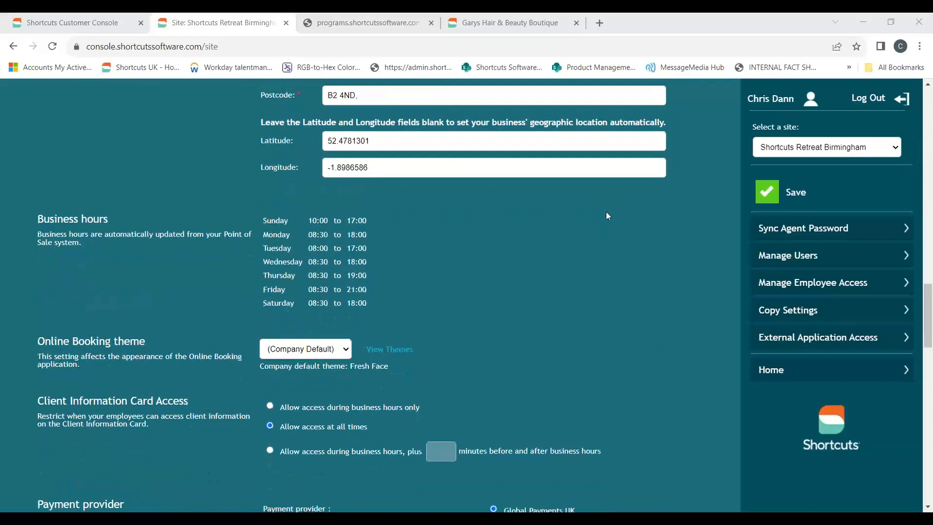
{"action": "scroll", "coordinate": [606, 212], "scroll_direction": "down", "scroll_amount": 3}
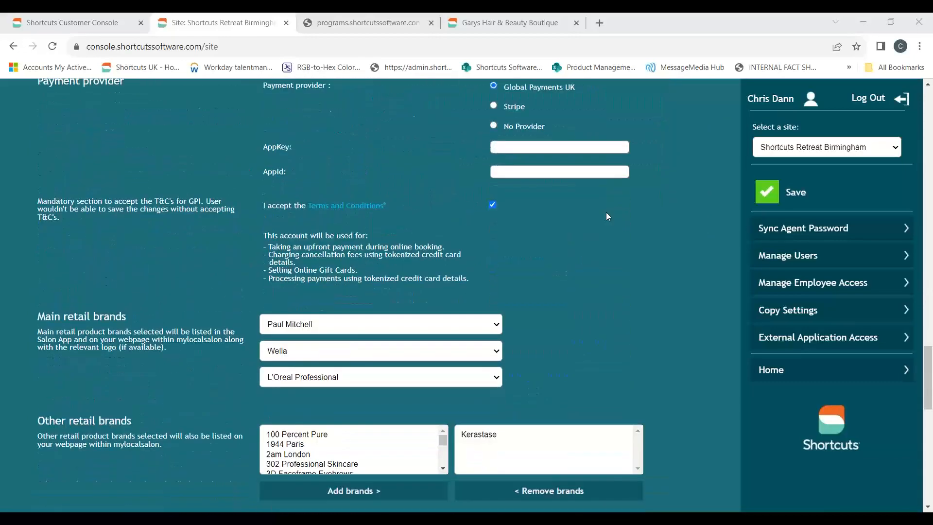
{"action": "scroll", "coordinate": [605, 211], "scroll_direction": "up", "scroll_amount": 1}
{"action": "scroll", "coordinate": [573, 368], "scroll_direction": "up", "scroll_amount": 20}
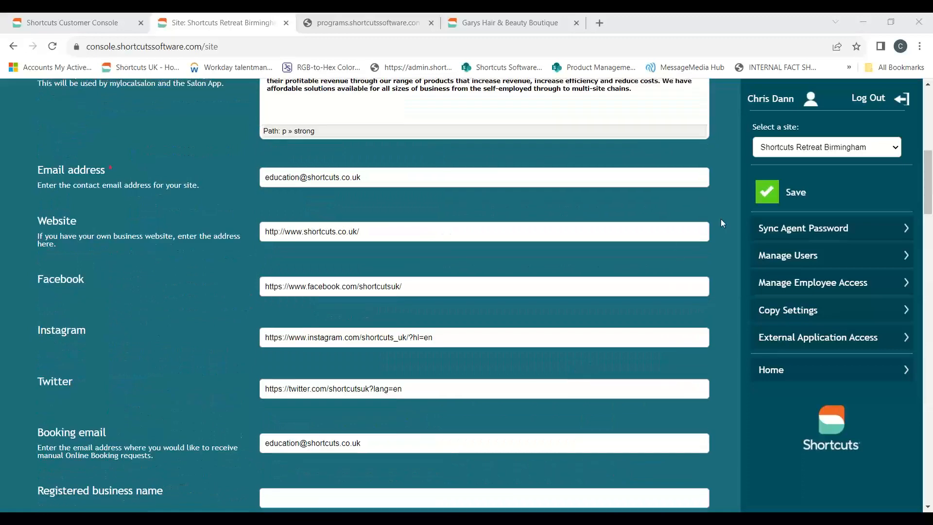
{"action": "scroll", "coordinate": [721, 218], "scroll_direction": "up", "scroll_amount": 4}
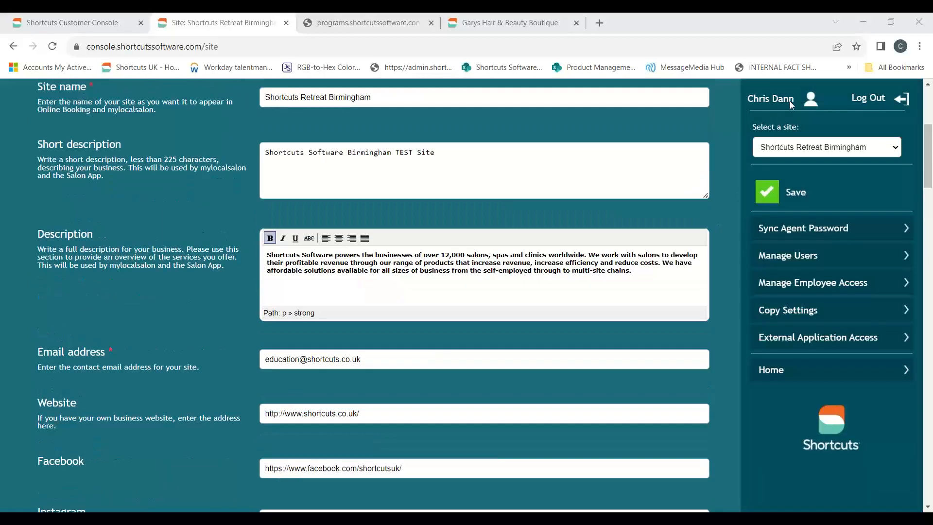
Return to the Customer Console start page and open Programs for gift cards, loyalty and memberships.
{"action": "key", "text": "ctrl+shift+Tab"}
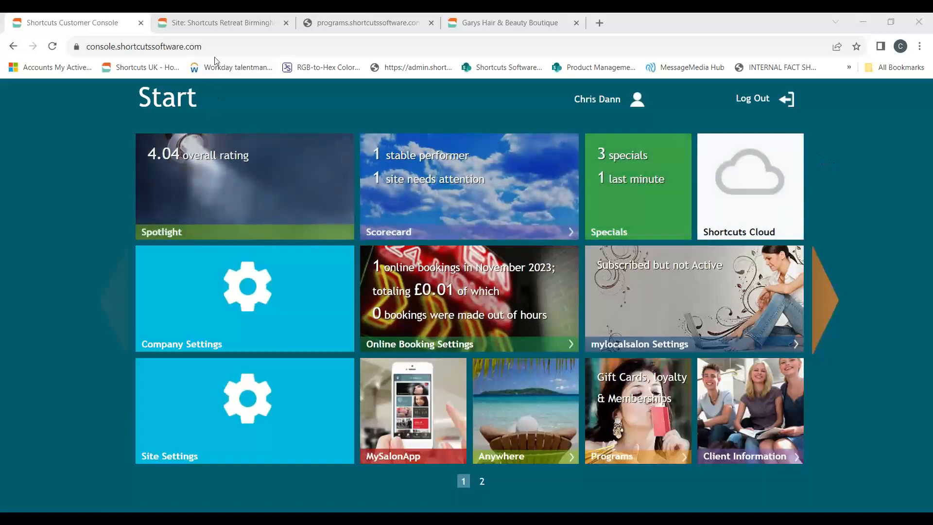
{"action": "left_click_drag", "start_coordinate": [229, 47], "coordinate": [92, 42]}
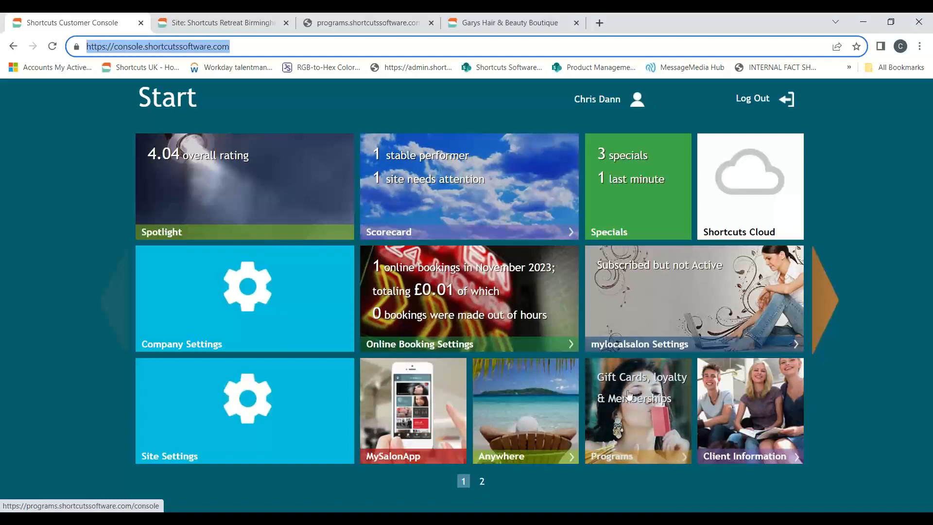
{"action": "left_click", "coordinate": [659, 399]}
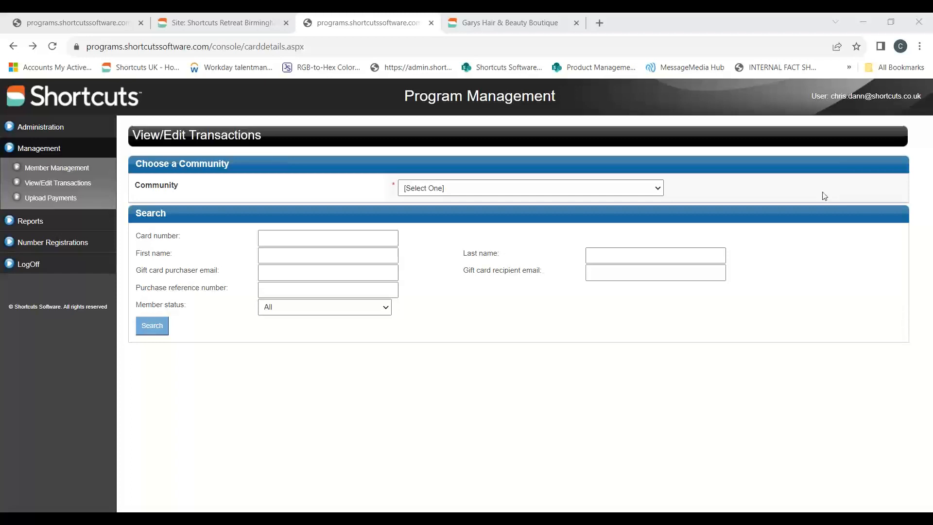
Open the program administration page and load the Gift cards program of the shortcuts community.
{"action": "left_click", "coordinate": [50, 128]}
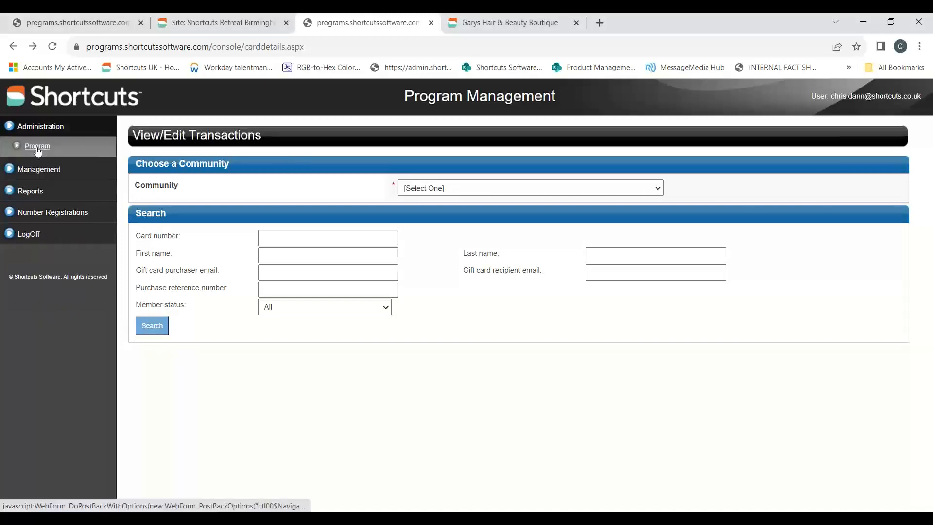
{"action": "left_click", "coordinate": [37, 148]}
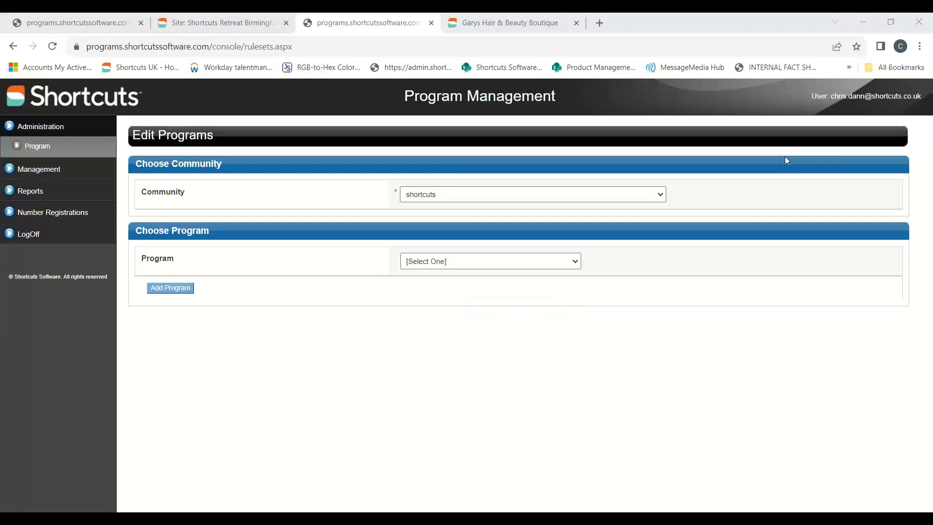
{"action": "left_click", "coordinate": [535, 263]}
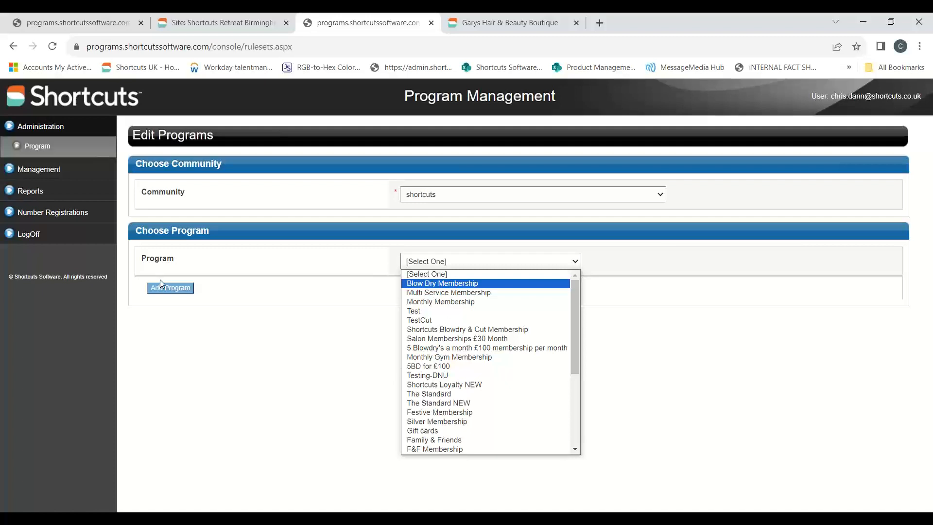
{"action": "left_click", "coordinate": [452, 432]}
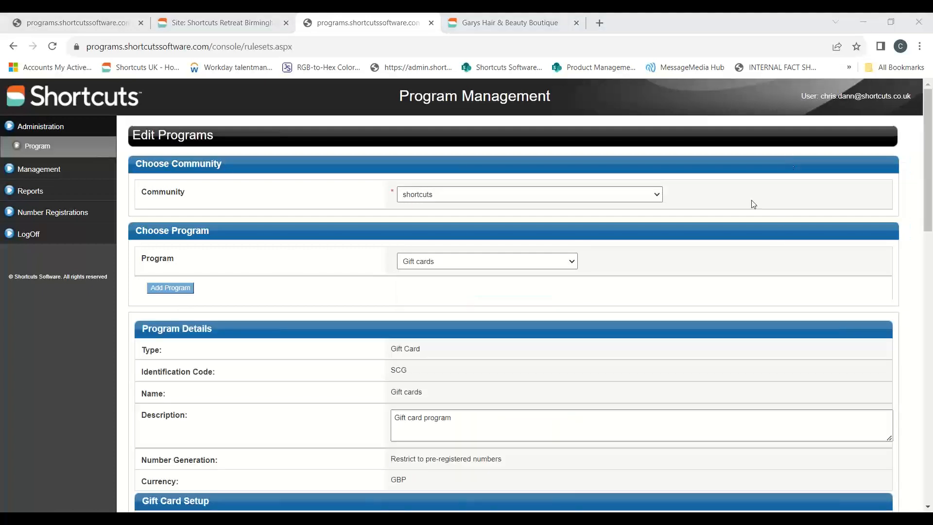
Examine the Gift cards program's details and its gift card setup, including the expiry and one-time redemption settings.
{"action": "scroll", "coordinate": [604, 299], "scroll_direction": "down", "scroll_amount": 2}
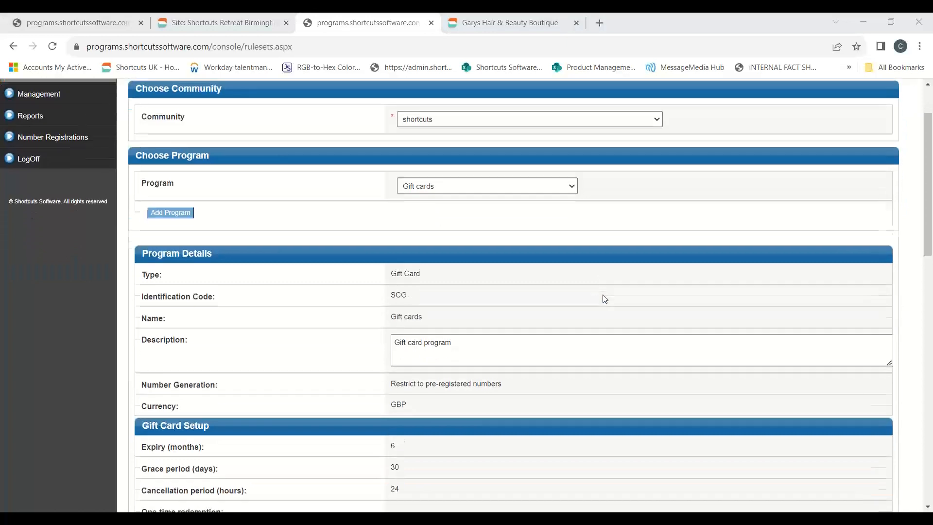
{"action": "scroll", "coordinate": [604, 298], "scroll_direction": "down", "scroll_amount": 1}
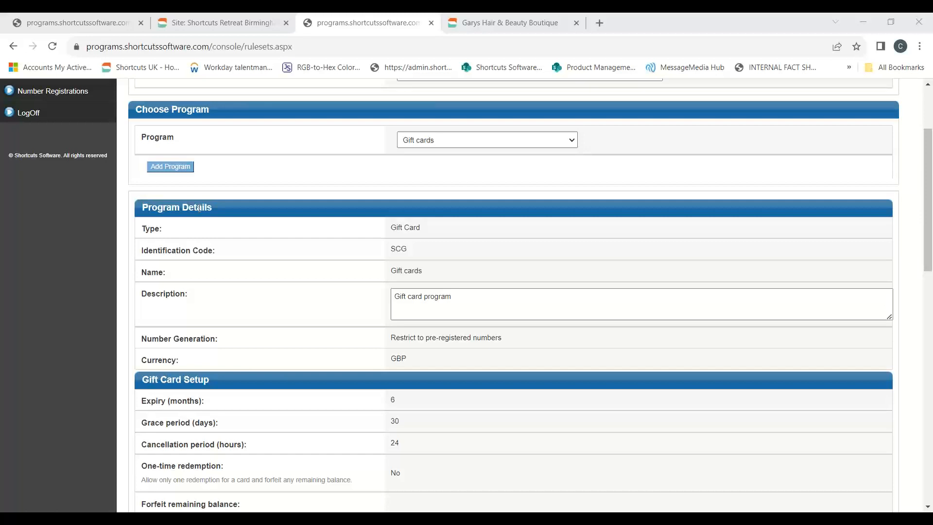
{"action": "scroll", "coordinate": [315, 225], "scroll_direction": "down", "scroll_amount": 3}
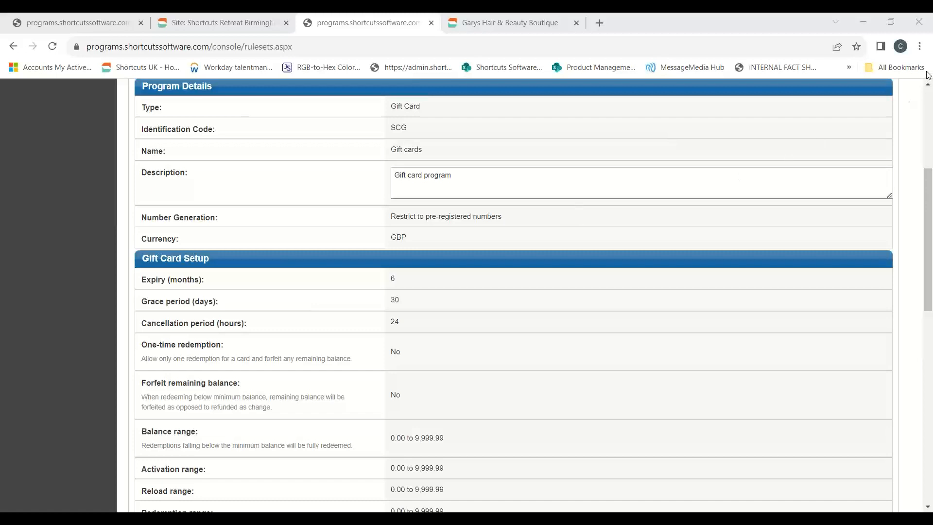
{"action": "scroll", "coordinate": [749, 218], "scroll_direction": "down", "scroll_amount": 1}
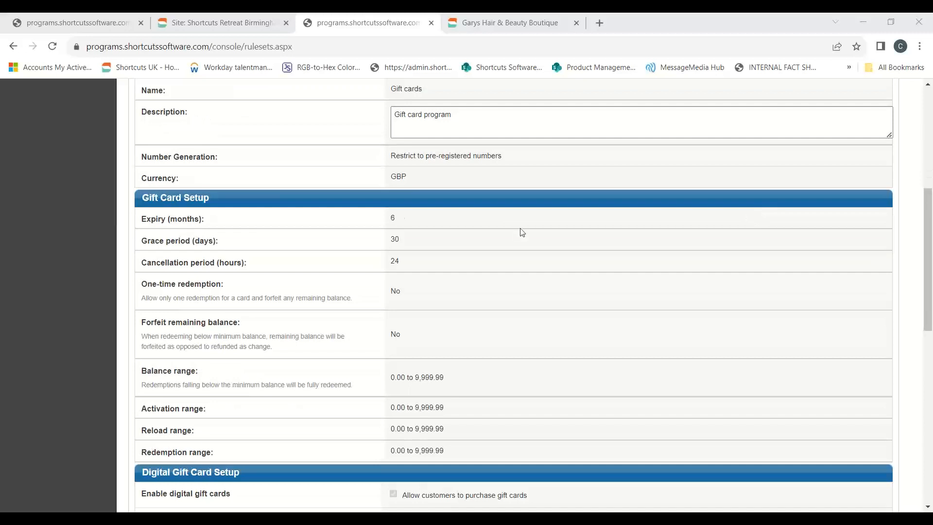
{"action": "left_click", "coordinate": [410, 222]}
{"action": "double_click", "coordinate": [390, 220]}
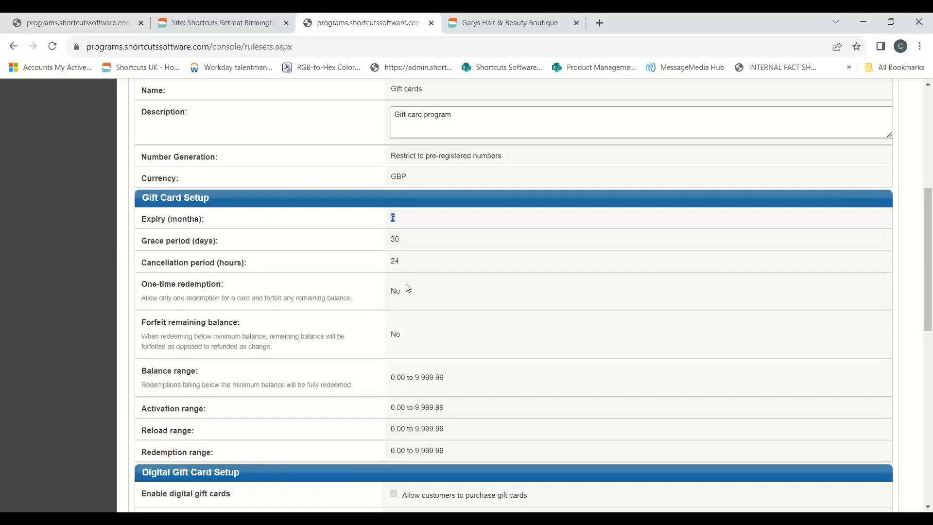
{"action": "double_click", "coordinate": [395, 290]}
Examine the gift card balance and transaction ranges and the digital gift card setup, including website sales liability and the percentage increase offer.
{"action": "scroll", "coordinate": [450, 314], "scroll_direction": "down", "scroll_amount": 1}
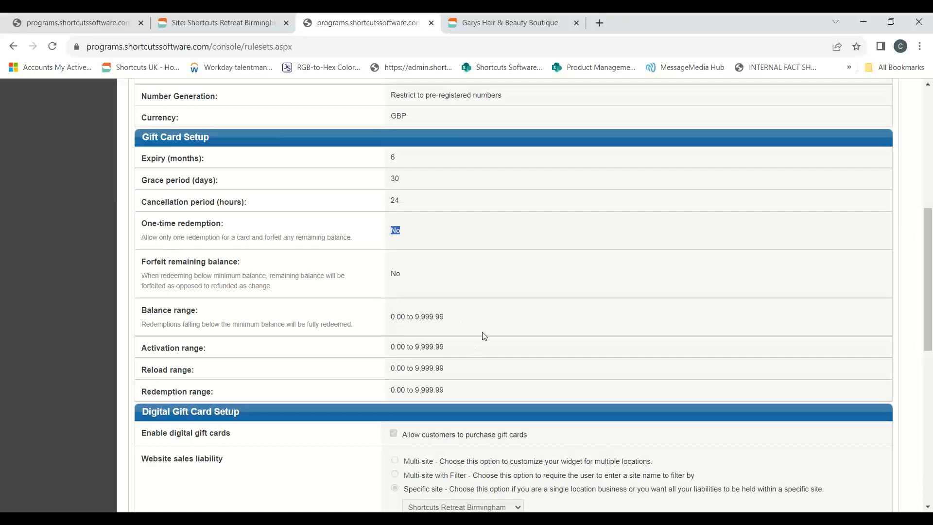
{"action": "scroll", "coordinate": [487, 316], "scroll_direction": "down", "scroll_amount": 3}
{"action": "scroll", "coordinate": [490, 318], "scroll_direction": "down", "scroll_amount": 1}
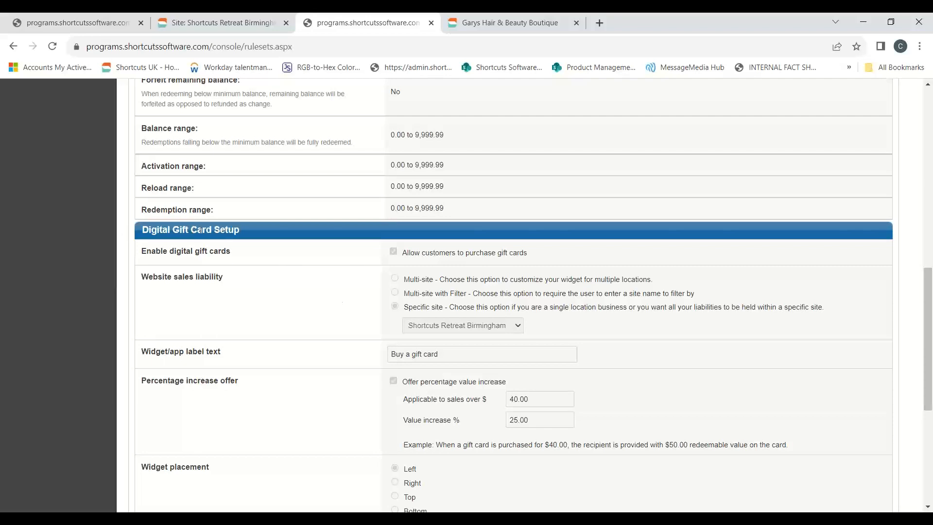
{"action": "scroll", "coordinate": [209, 238], "scroll_direction": "down", "scroll_amount": 1}
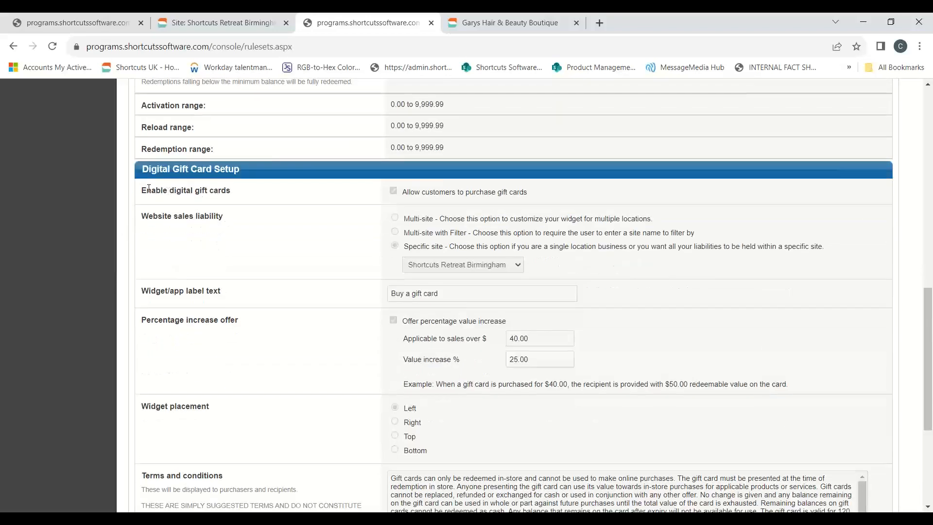
{"action": "mouse_move", "coordinate": [147, 190]}
{"action": "left_mouse_down"}
{"action": "mouse_move", "coordinate": [217, 195]}
{"action": "mouse_move", "coordinate": [141, 191]}
{"action": "left_mouse_up"}
{"action": "scroll", "coordinate": [396, 261], "scroll_direction": "down", "scroll_amount": 1}
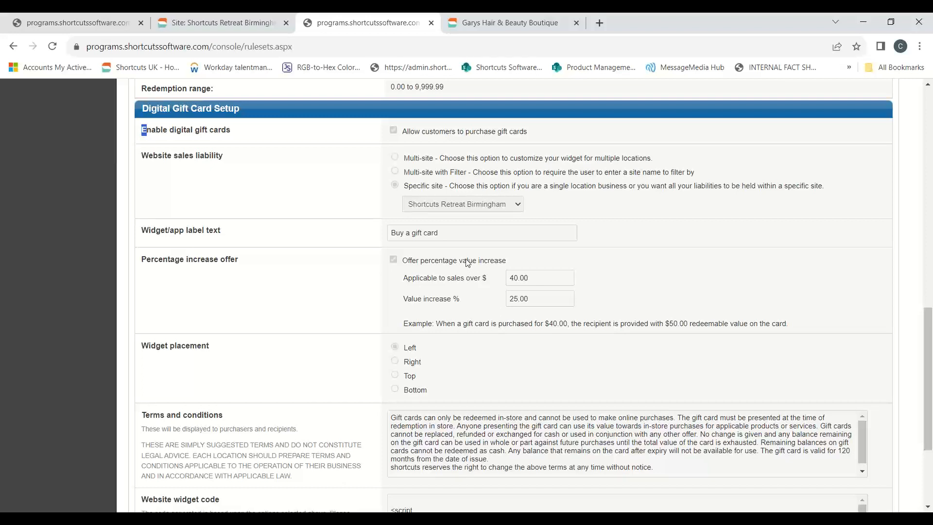
{"action": "left_click_drag", "start_coordinate": [538, 284], "coordinate": [503, 275]}
{"action": "left_click_drag", "start_coordinate": [533, 301], "coordinate": [506, 300]}
{"action": "left_click_drag", "start_coordinate": [428, 325], "coordinate": [562, 324]}
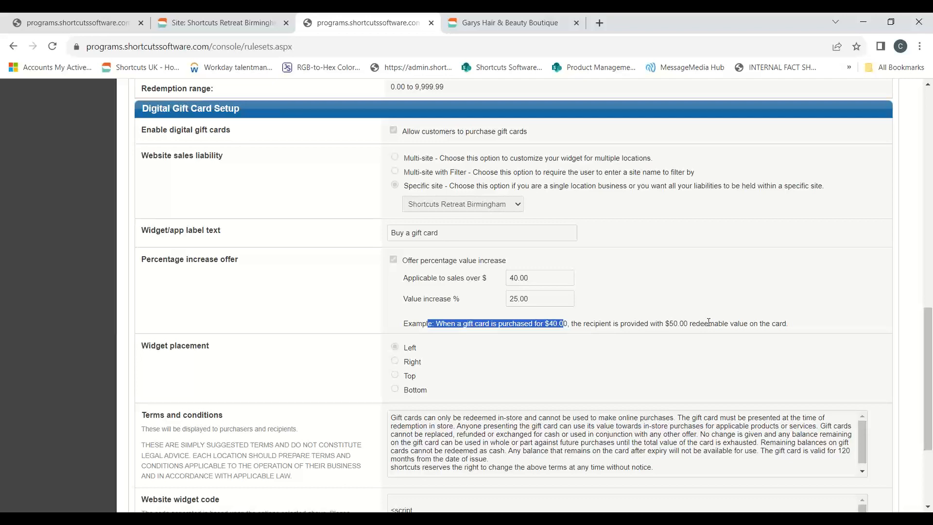
Review the widget label text, widget placement and terms and conditions, including the gift card validity clause.
{"action": "scroll", "coordinate": [843, 258], "scroll_direction": "down", "scroll_amount": 1}
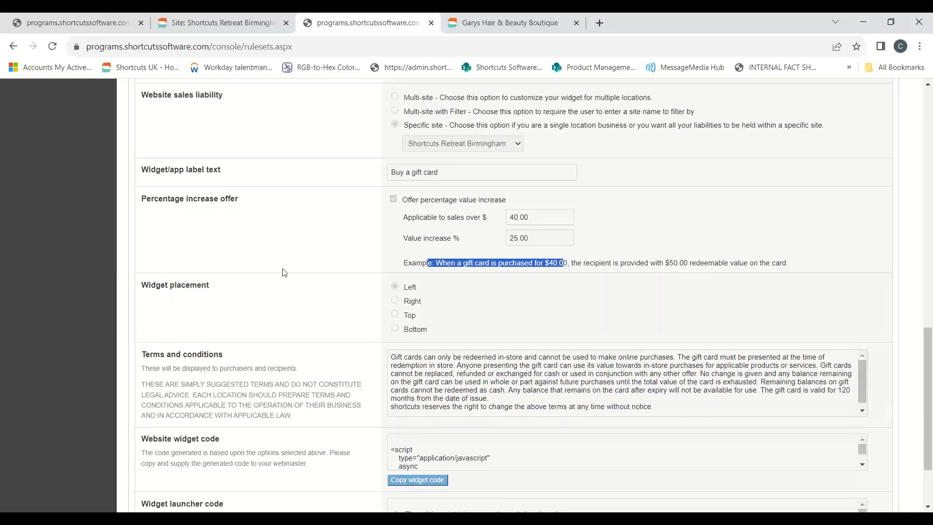
{"action": "left_click", "coordinate": [153, 163]}
{"action": "triple_click", "coordinate": [374, 172]}
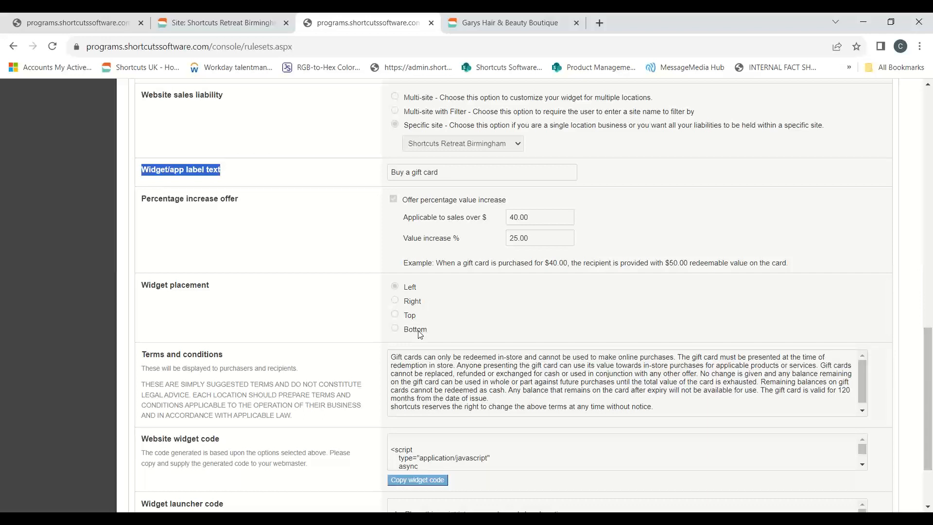
{"action": "scroll", "coordinate": [418, 320], "scroll_direction": "down", "scroll_amount": 1}
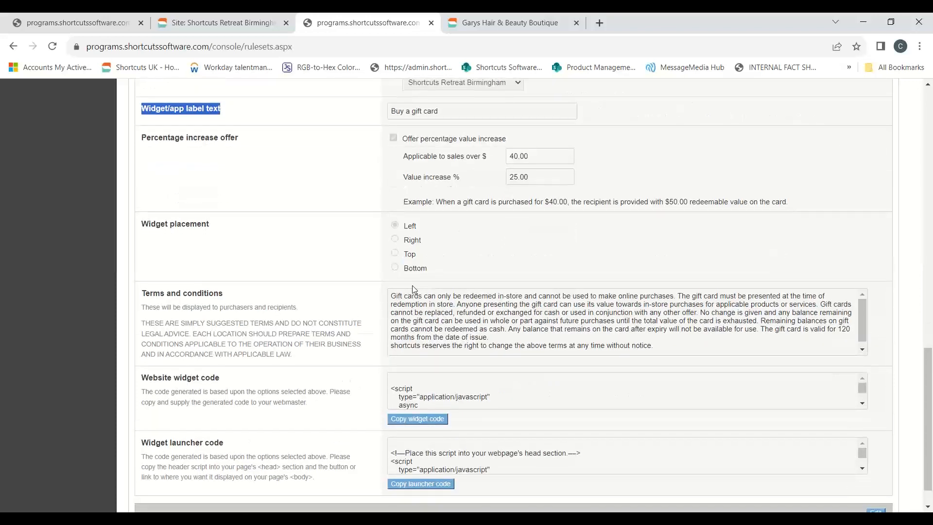
{"action": "scroll", "coordinate": [412, 288], "scroll_direction": "down", "scroll_amount": 1}
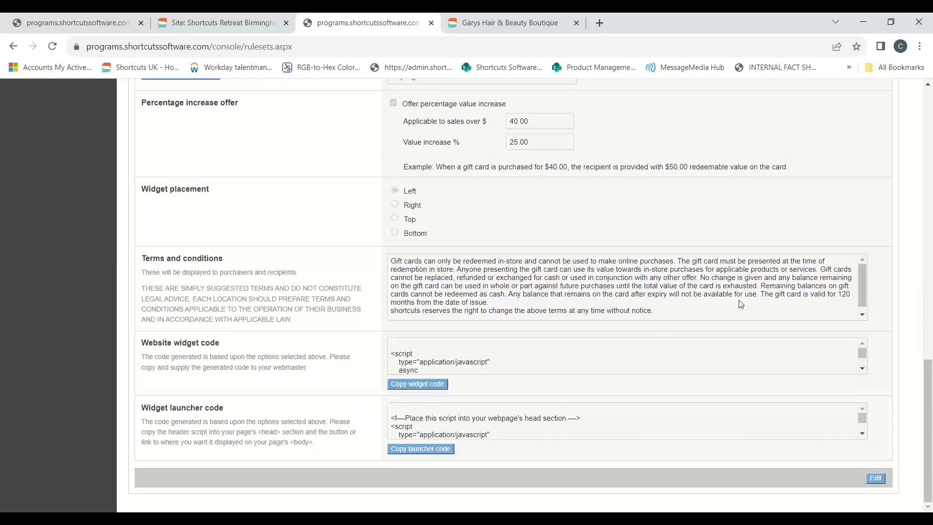
{"action": "left_click_drag", "start_coordinate": [769, 294], "coordinate": [836, 304]}
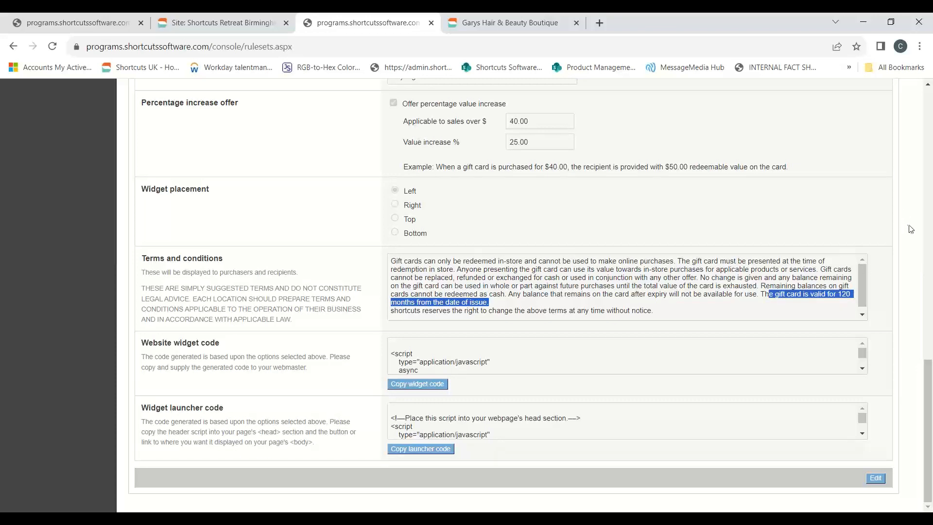
{"action": "scroll", "coordinate": [907, 224], "scroll_direction": "up", "scroll_amount": 2}
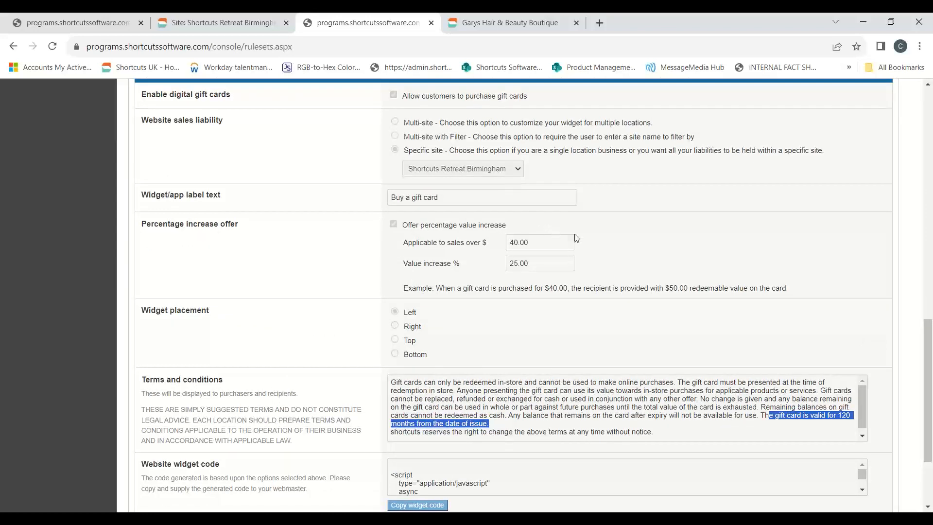
{"action": "scroll", "coordinate": [590, 231], "scroll_direction": "down", "scroll_amount": 2}
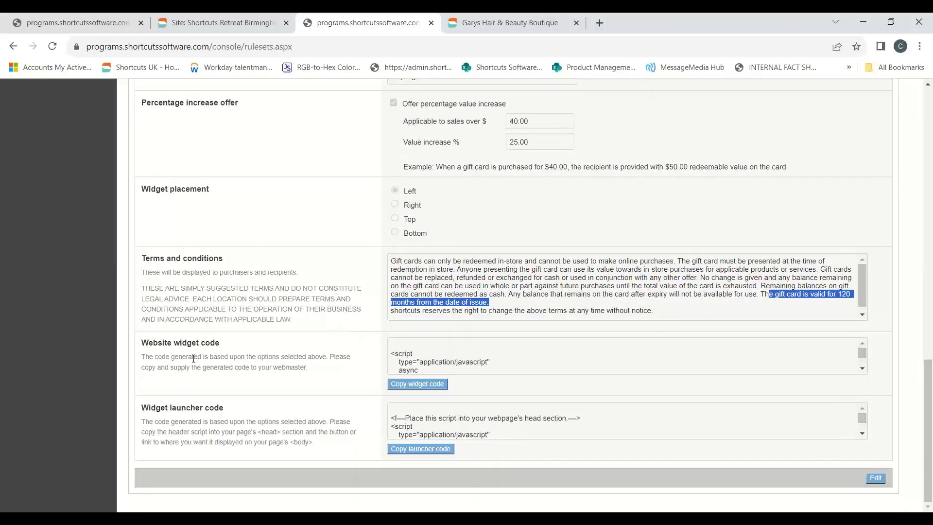
Examine the website widget code and widget launcher code sections of the digital gift card setup.
{"action": "left_click_drag", "start_coordinate": [142, 344], "coordinate": [231, 345]}
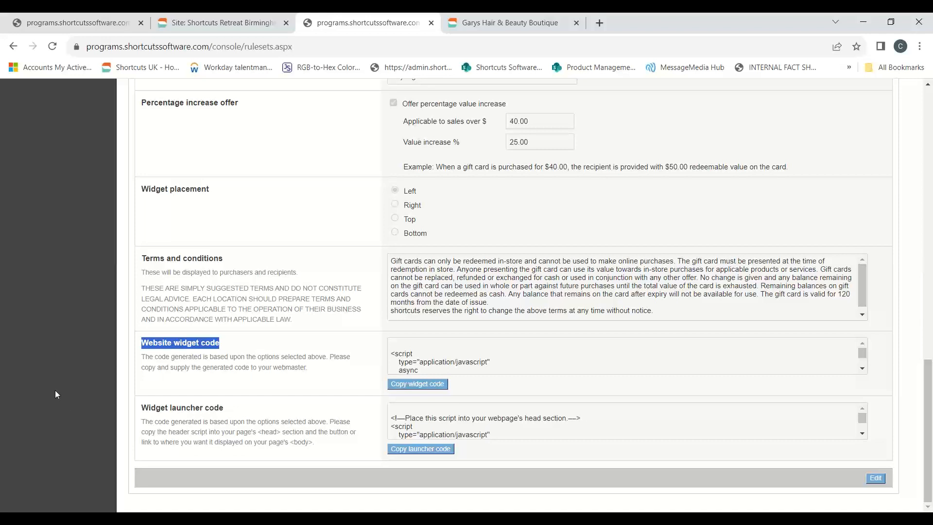
{"action": "left_click_drag", "start_coordinate": [183, 344], "coordinate": [359, 375]}
{"action": "left_click_drag", "start_coordinate": [149, 408], "coordinate": [259, 410]}
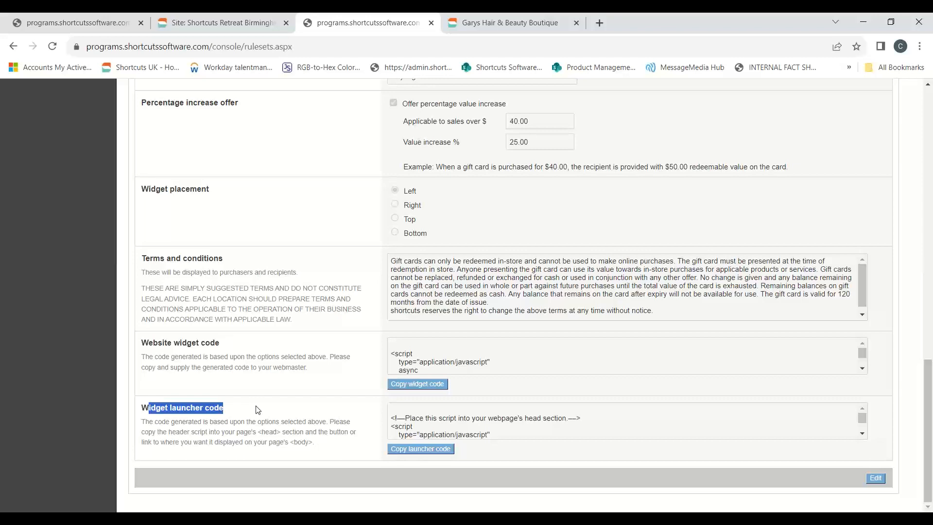
{"action": "scroll", "coordinate": [486, 434], "scroll_direction": "up", "scroll_amount": 7}
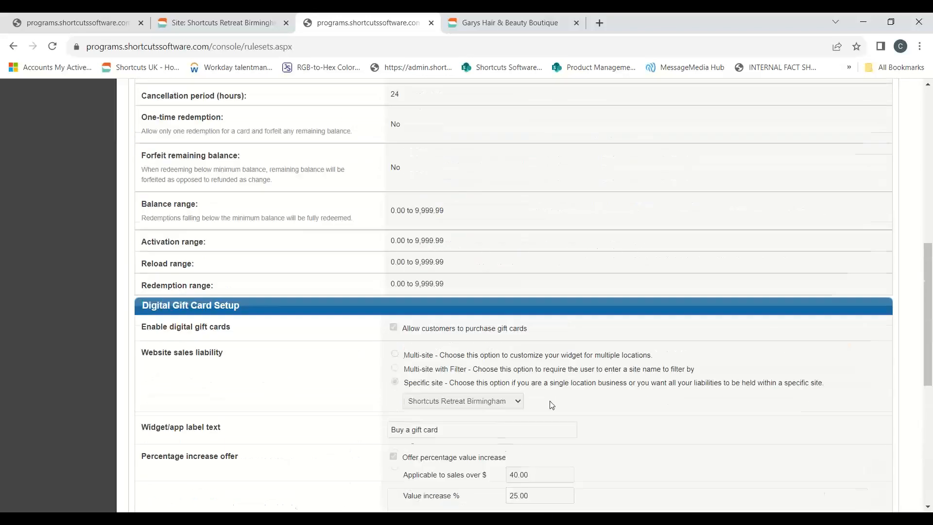
{"action": "scroll", "coordinate": [482, 287], "scroll_direction": "down", "scroll_amount": 3}
{"action": "scroll", "coordinate": [490, 310], "scroll_direction": "down", "scroll_amount": 5}
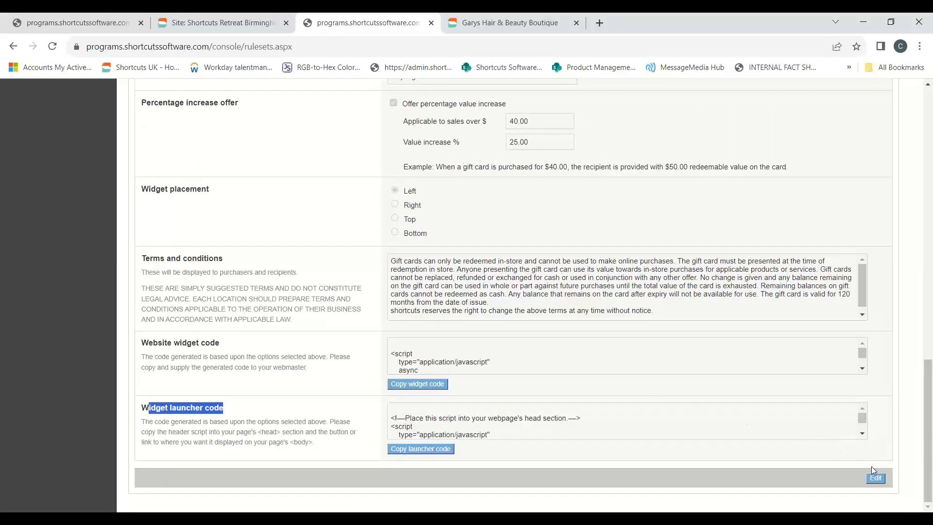
Open the Gift cards program for editing, review its gift card and digital gift card fields, and save the program.
{"action": "left_click", "coordinate": [876, 479]}
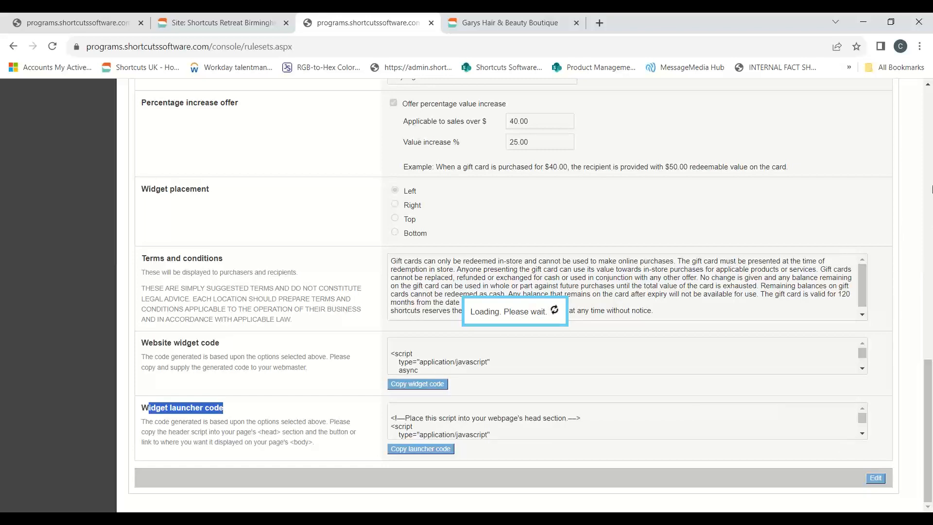
{"action": "scroll", "coordinate": [570, 337], "scroll_direction": "up", "scroll_amount": 6}
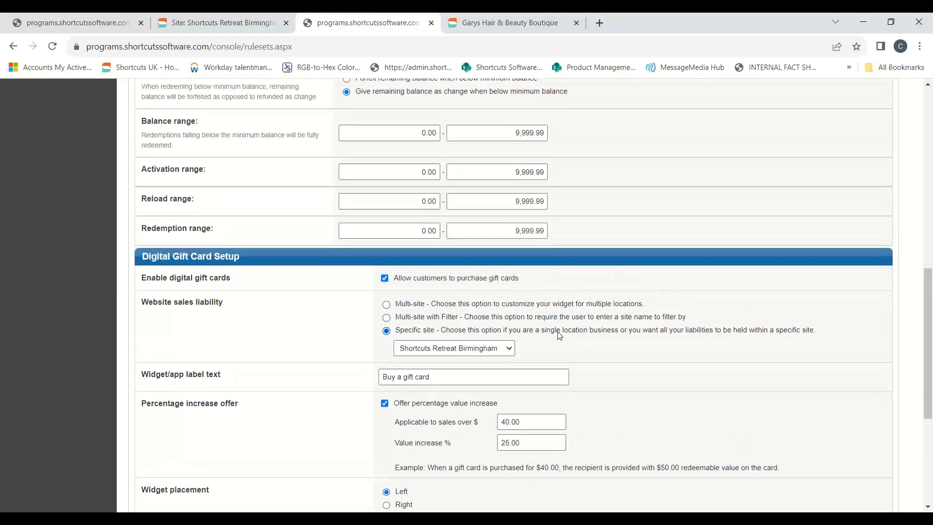
{"action": "scroll", "coordinate": [557, 332], "scroll_direction": "down", "scroll_amount": 1}
{"action": "scroll", "coordinate": [570, 352], "scroll_direction": "up", "scroll_amount": 6}
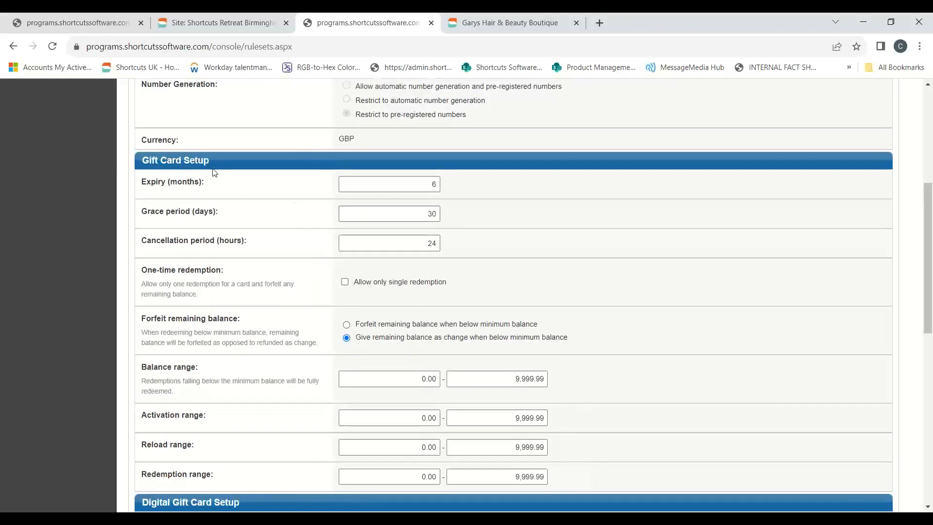
{"action": "left_click_drag", "start_coordinate": [210, 160], "coordinate": [132, 163]}
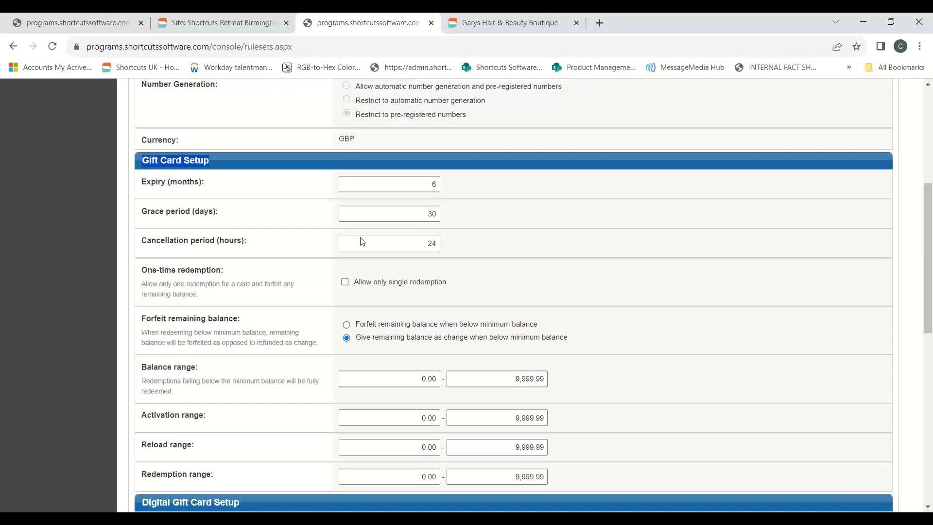
{"action": "scroll", "coordinate": [489, 264], "scroll_direction": "down", "scroll_amount": 6}
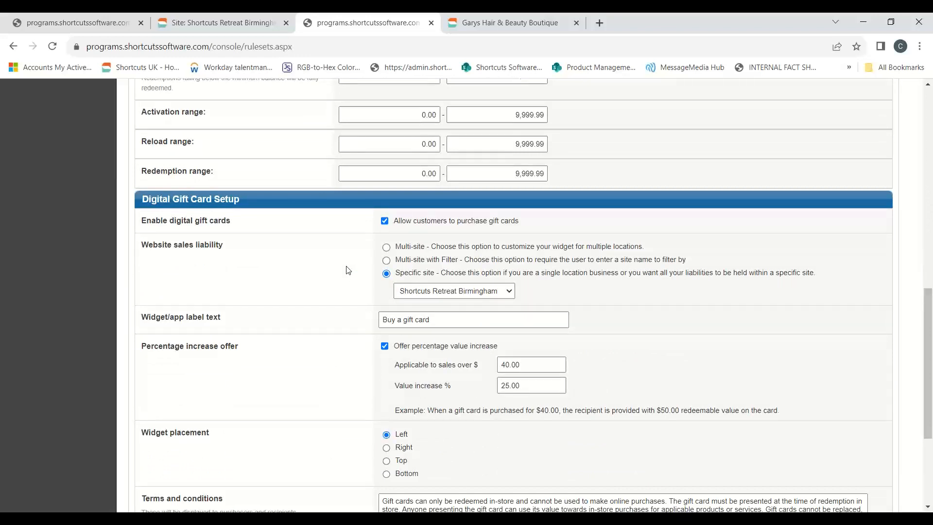
{"action": "scroll", "coordinate": [348, 270], "scroll_direction": "down", "scroll_amount": 4}
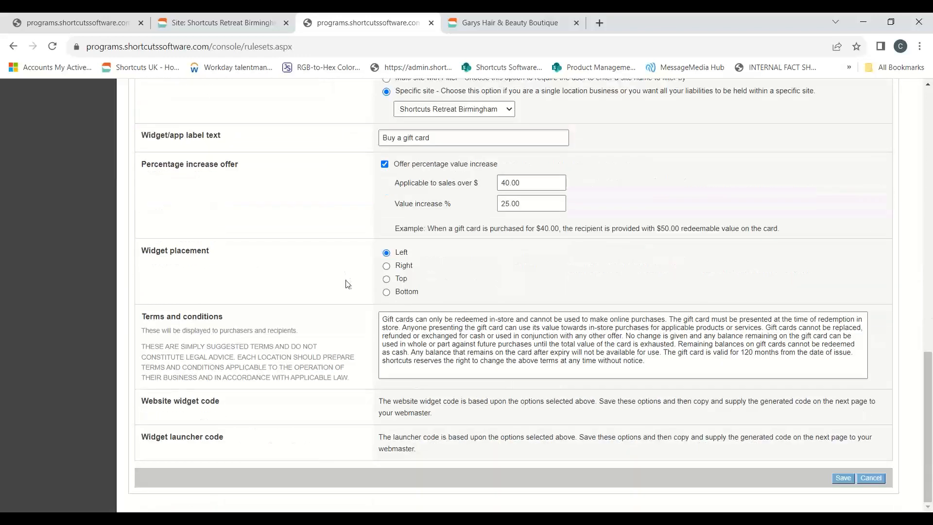
{"action": "left_click", "coordinate": [843, 479]}
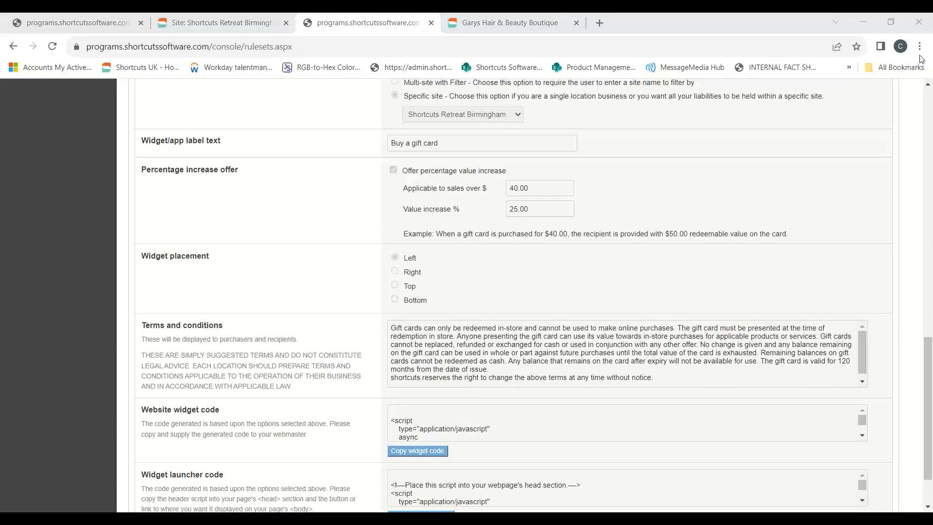
Switch to Shortcuts on the remote Birmingham test machine and log in with the employee PIN.
{"action": "key", "text": "alt+Tab"}
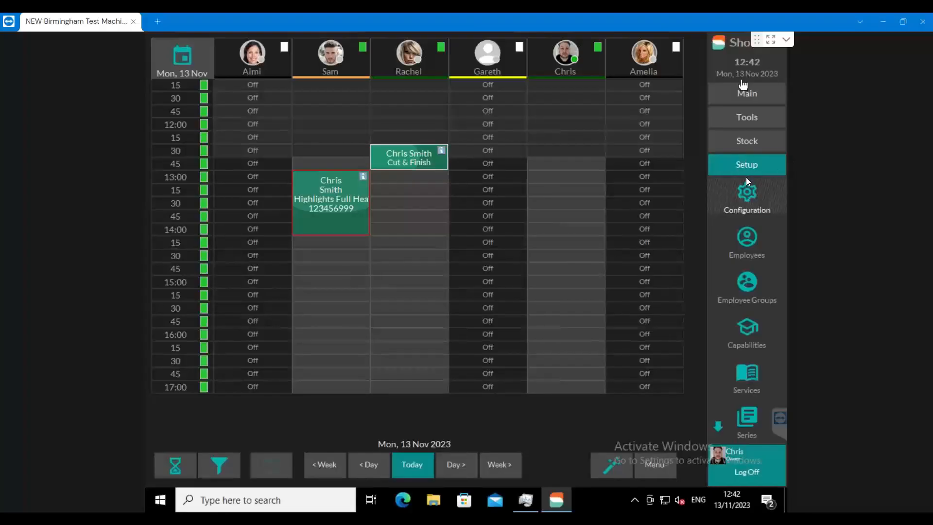
{"action": "left_click", "coordinate": [742, 82]}
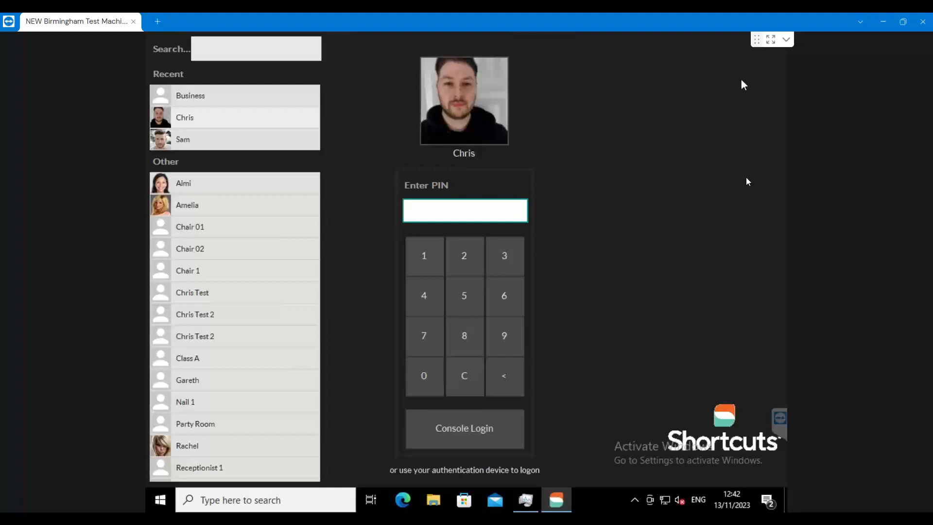
{"action": "type", "text": "****"}
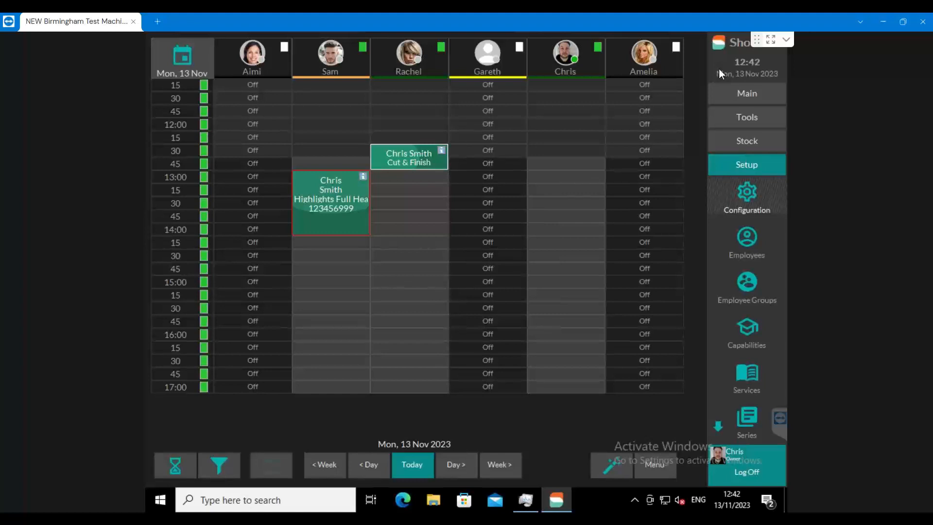
Open the client's Cut & Finish appointment and complete the missing details form to bring up the sale.
{"action": "left_click", "coordinate": [395, 153]}
{"action": "left_click", "coordinate": [400, 157]}
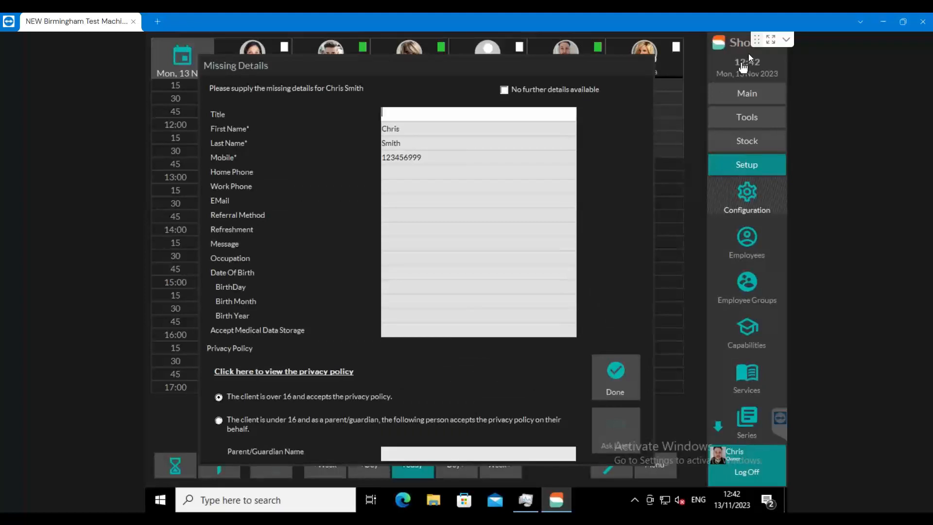
{"action": "left_click", "coordinate": [619, 370]}
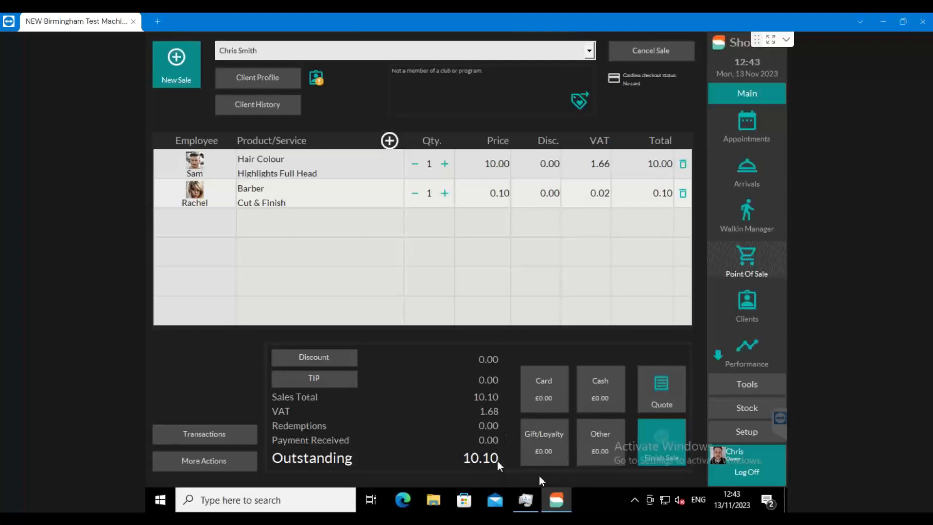
Look at the Gift Card payment type and its card number entry for the sale, and cancel the payment.
{"action": "left_click", "coordinate": [544, 463]}
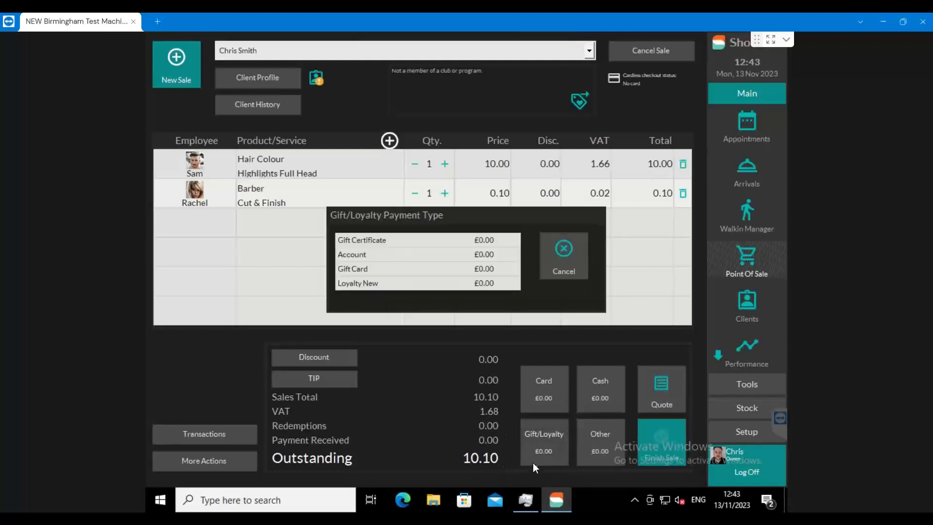
{"action": "left_click", "coordinate": [345, 272]}
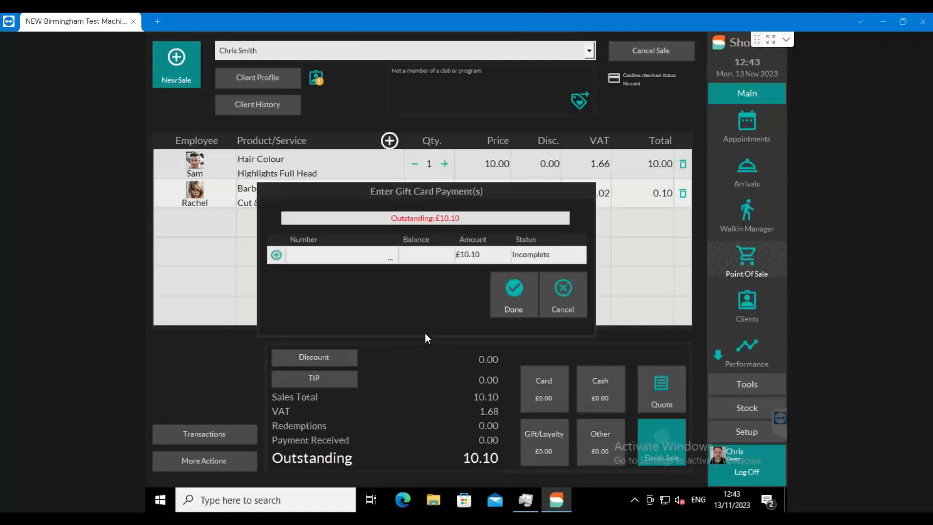
{"action": "left_click", "coordinate": [307, 262]}
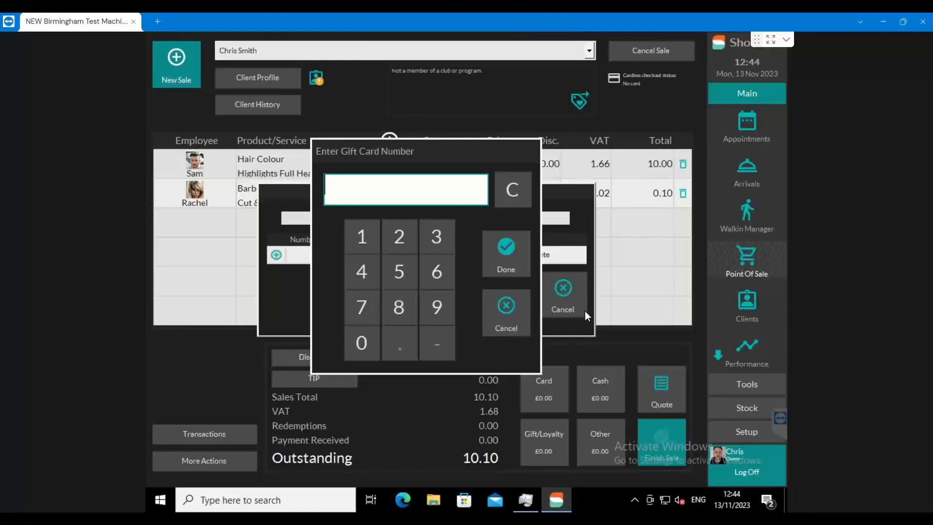
{"action": "left_click", "coordinate": [500, 310]}
{"action": "left_click", "coordinate": [566, 288]}
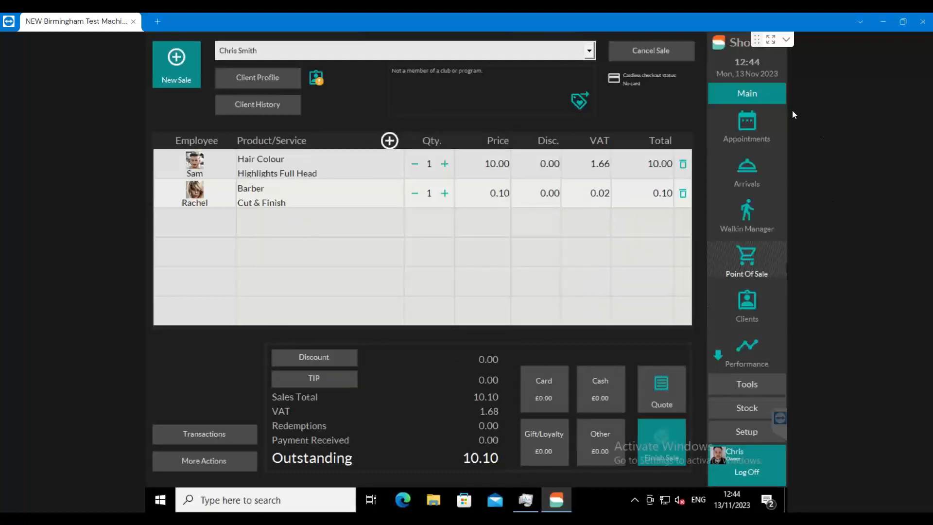
View the appointment book, return to the point of sale and start a #Walkin (quick sale).
{"action": "left_click", "coordinate": [747, 120]}
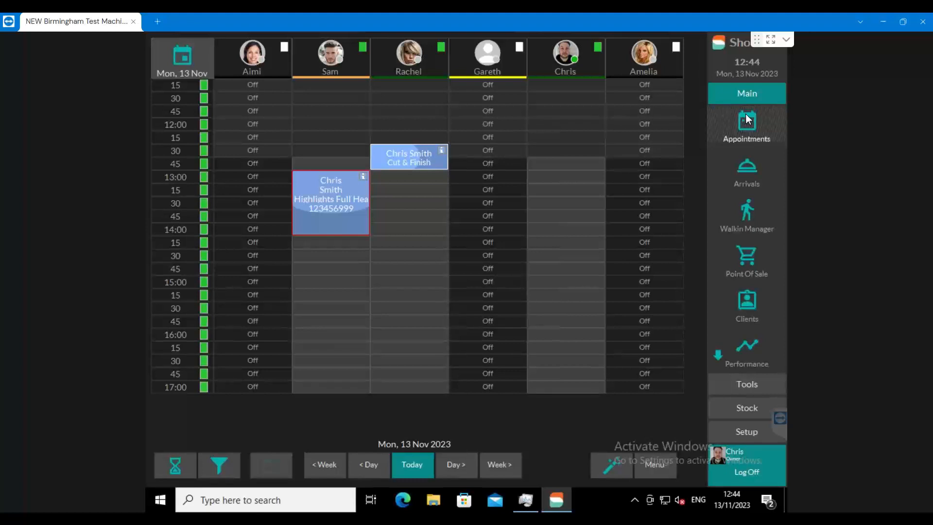
{"action": "left_click", "coordinate": [743, 256]}
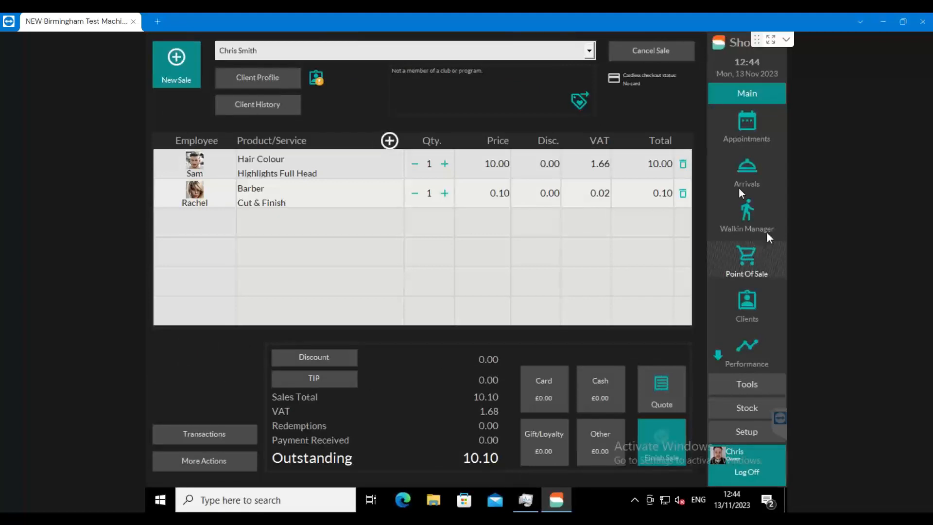
{"action": "left_click", "coordinate": [589, 53]}
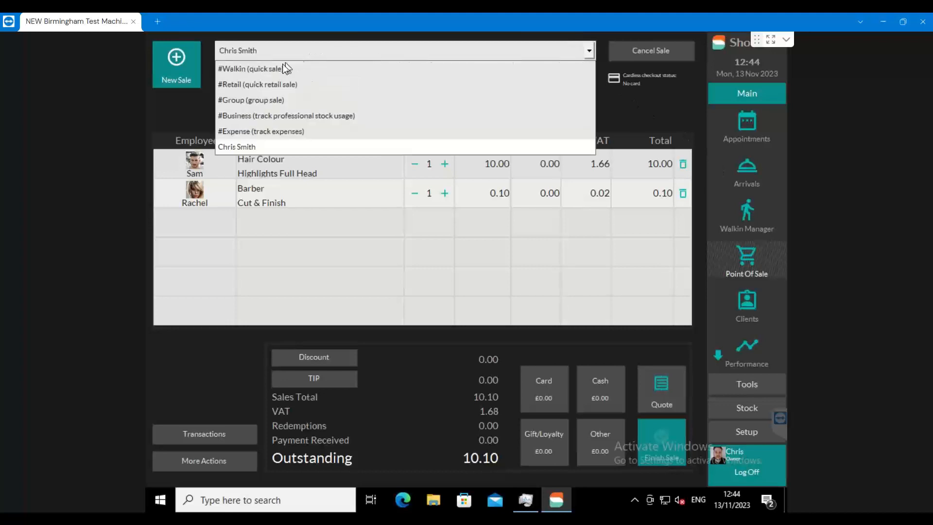
{"action": "left_click", "coordinate": [285, 68]}
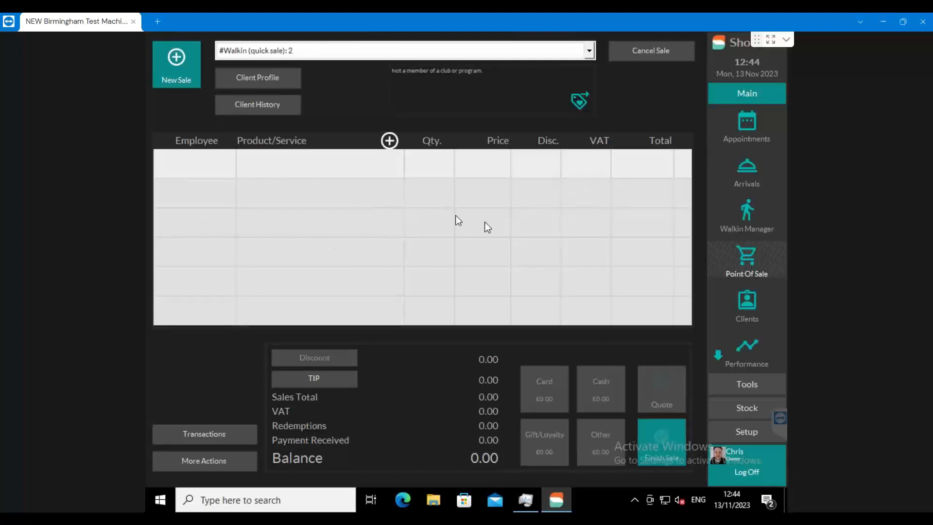
Add the Gift Card item from the gift card sundry income list to the walk-in sale, with Business as the employee.
{"action": "left_click", "coordinate": [427, 201]}
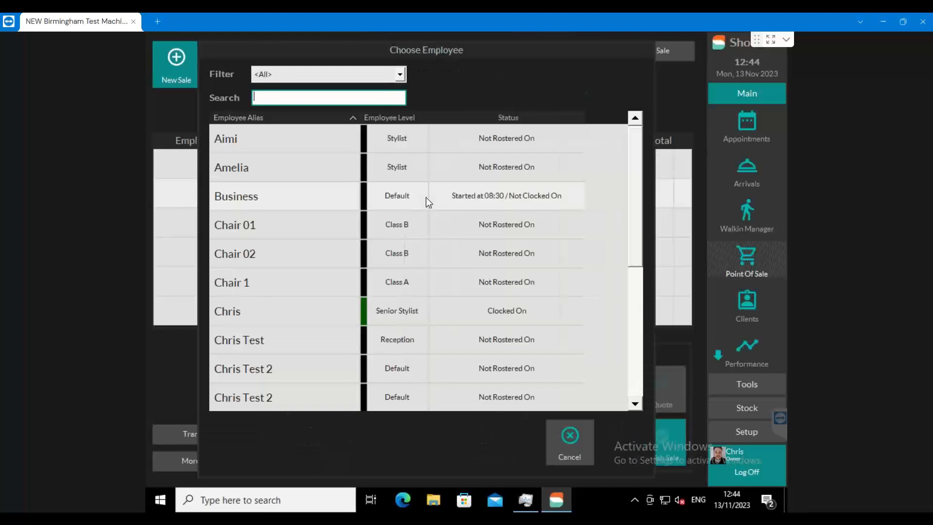
{"action": "left_click", "coordinate": [235, 196]}
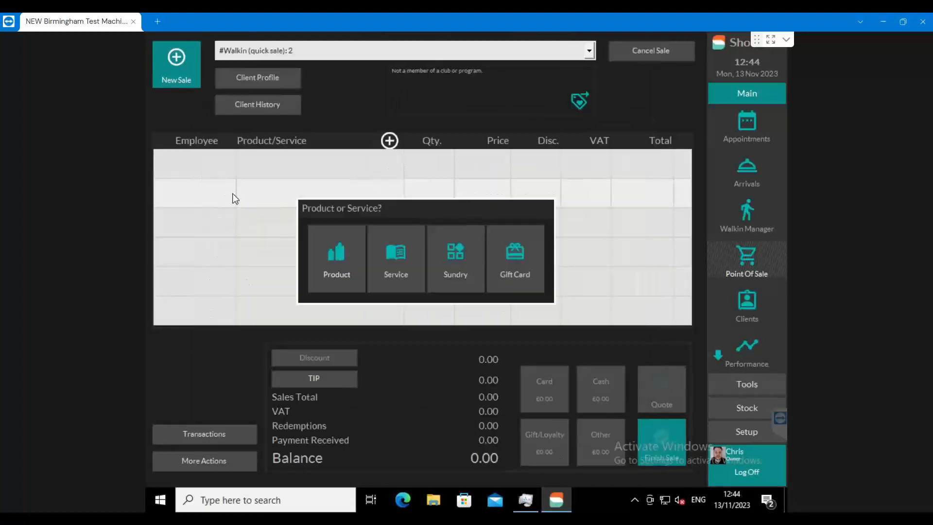
{"action": "left_click", "coordinate": [517, 253]}
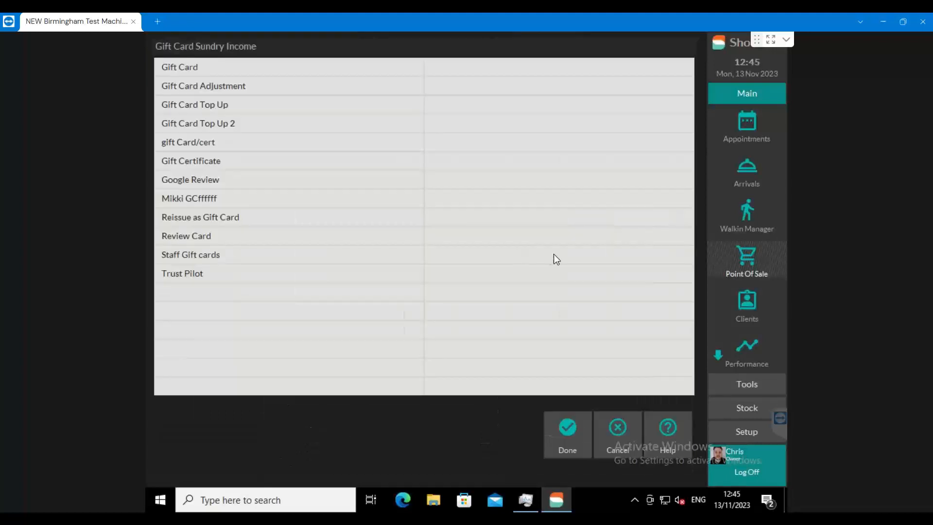
{"action": "left_click", "coordinate": [166, 70]}
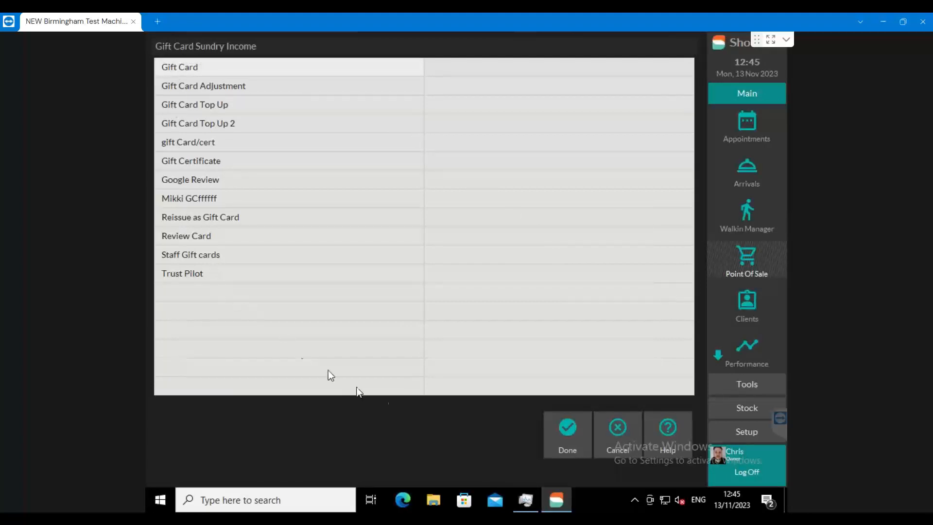
{"action": "left_click", "coordinate": [569, 427]}
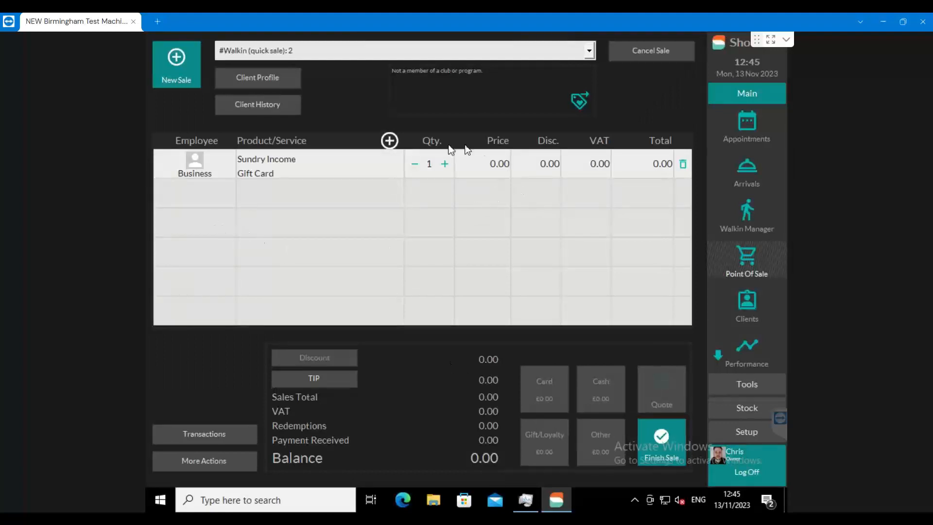
Set the price of the Gift Card line to 15.00.
{"action": "left_click", "coordinate": [485, 161]}
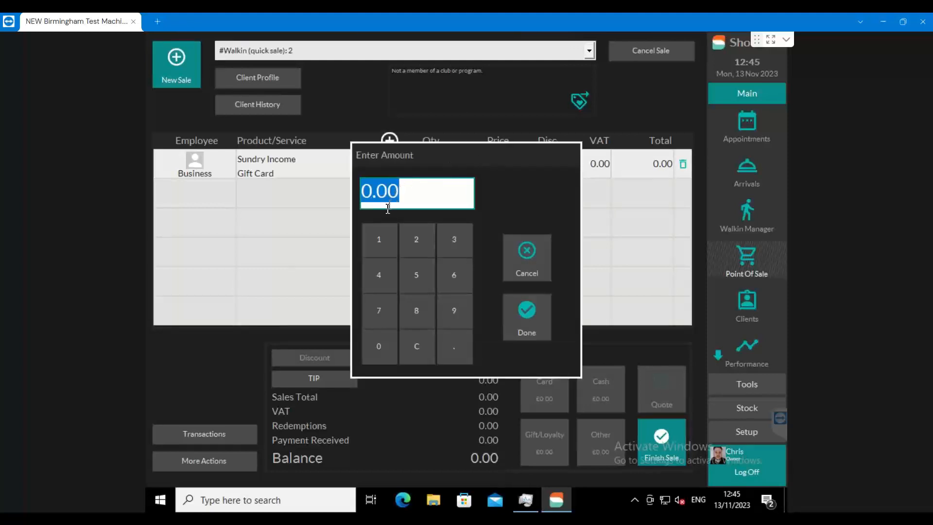
{"action": "left_click", "coordinate": [379, 233]}
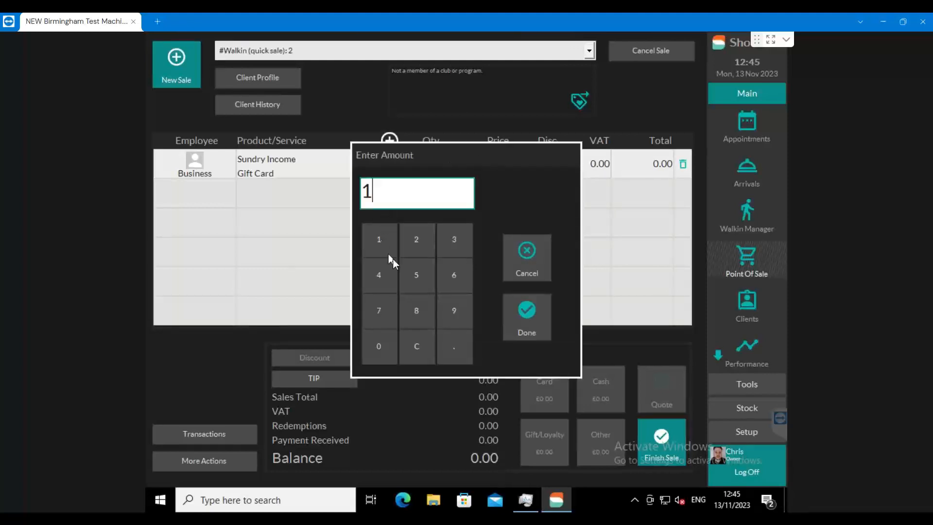
{"action": "left_click", "coordinate": [418, 273]}
{"action": "left_click", "coordinate": [526, 314]}
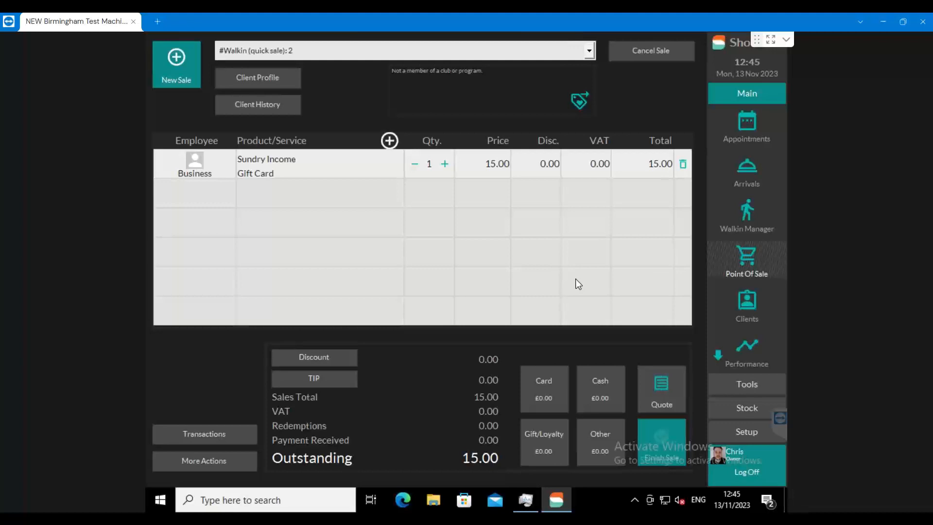
Pay the full 15.00 in cash and finish the sale to bring up the gift card activation.
{"action": "left_click", "coordinate": [599, 382]}
{"action": "left_click", "coordinate": [523, 307]}
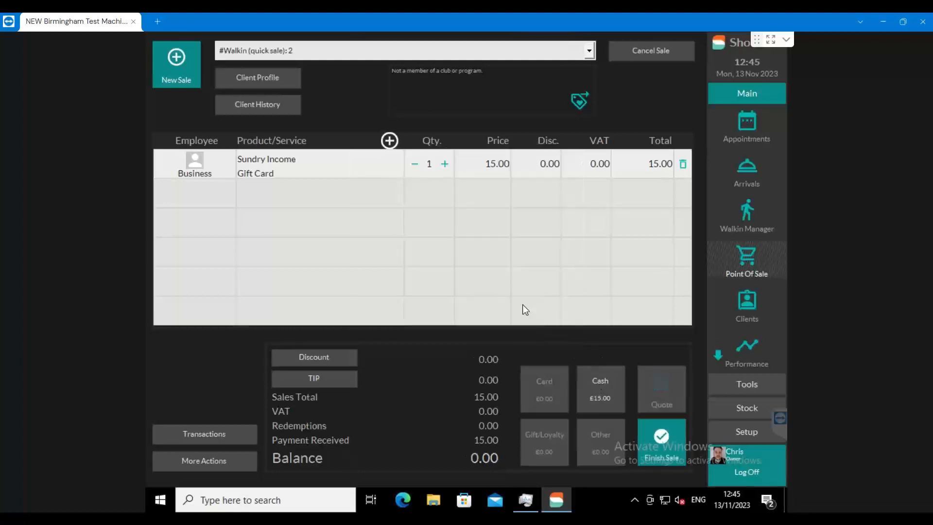
{"action": "left_click", "coordinate": [664, 432]}
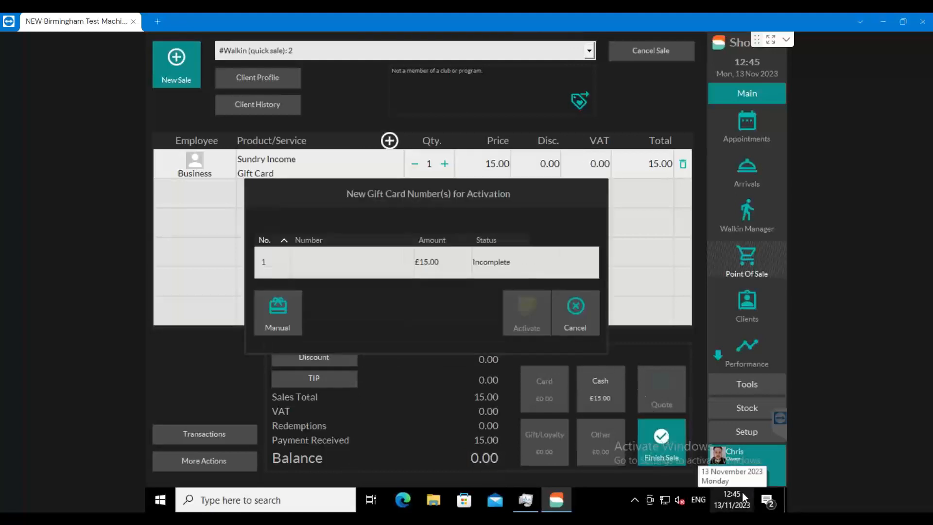
Enter the new gift card's number for activation and have it validated.
{"action": "left_click", "coordinate": [337, 263]}
{"action": "type", "text": "12"}
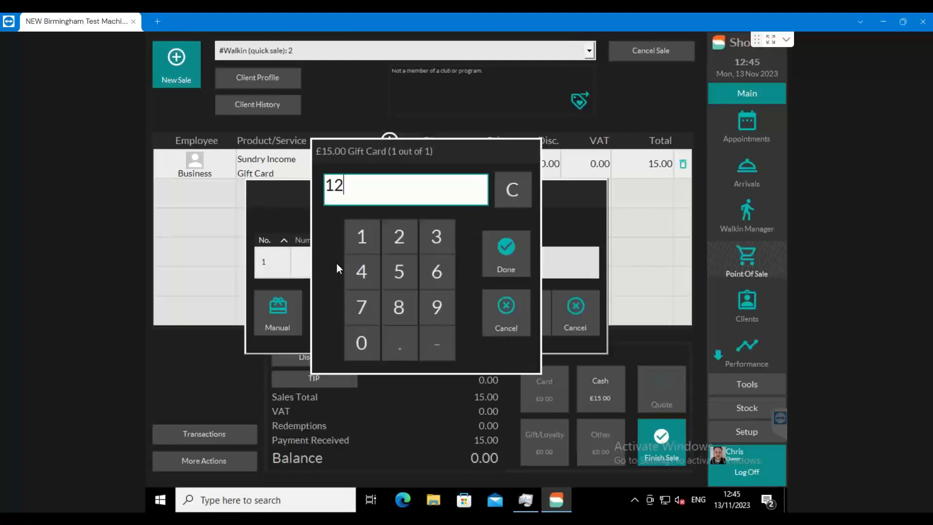
{"action": "type", "text": "3456789"}
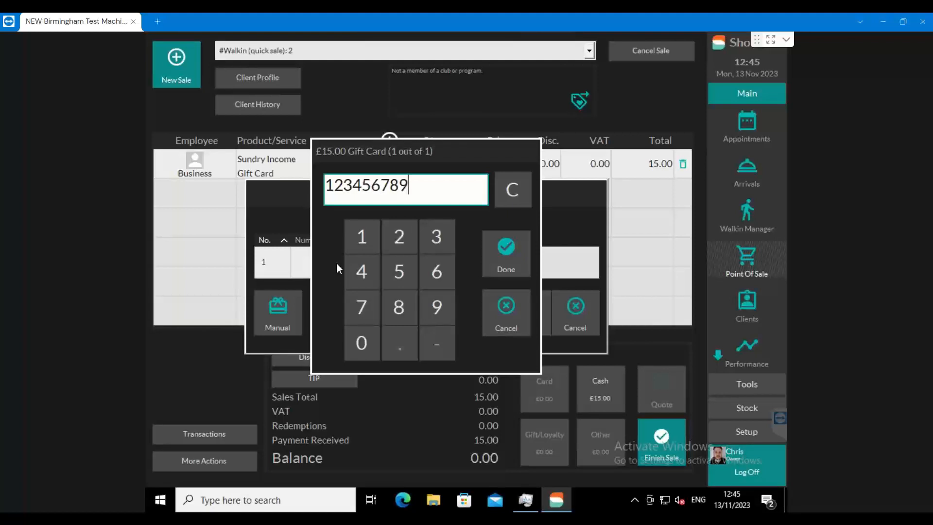
{"action": "left_click", "coordinate": [520, 246]}
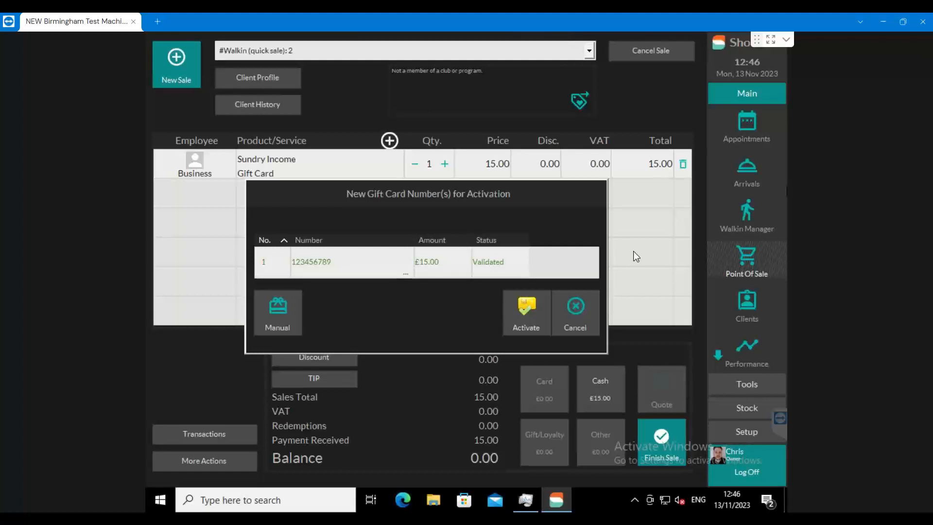
Switch to the client's open sale, choose Gift Card as the payment type and enter the gift card number.
{"action": "left_click", "coordinate": [575, 51]}
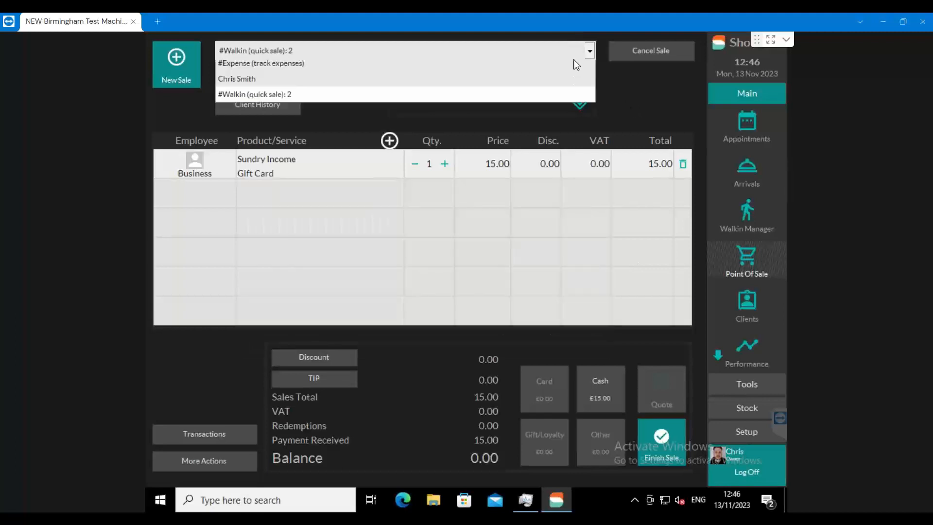
{"action": "left_click", "coordinate": [242, 148]}
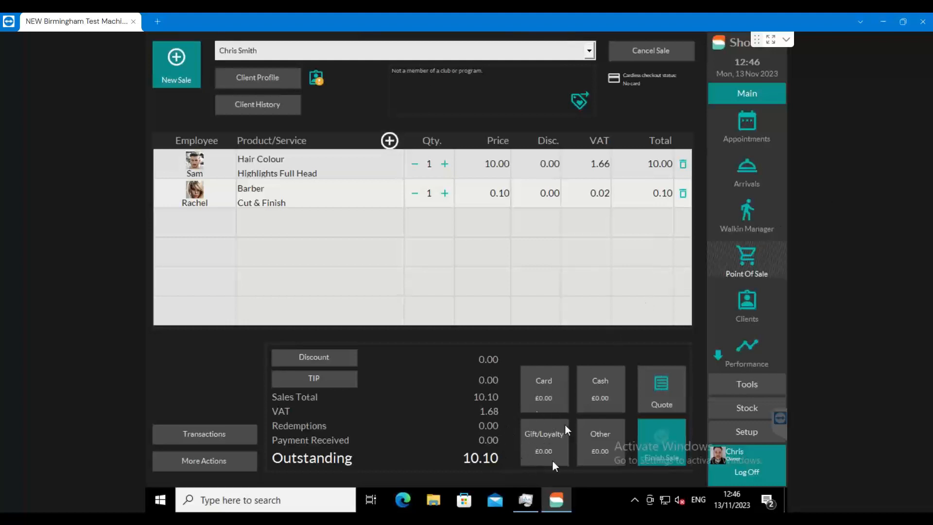
{"action": "left_click", "coordinate": [542, 437]}
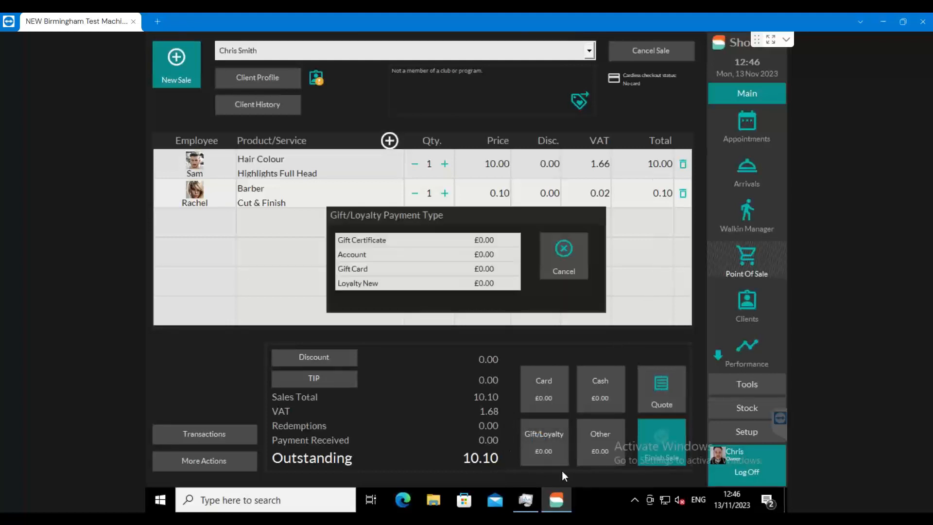
{"action": "left_click", "coordinate": [351, 270]}
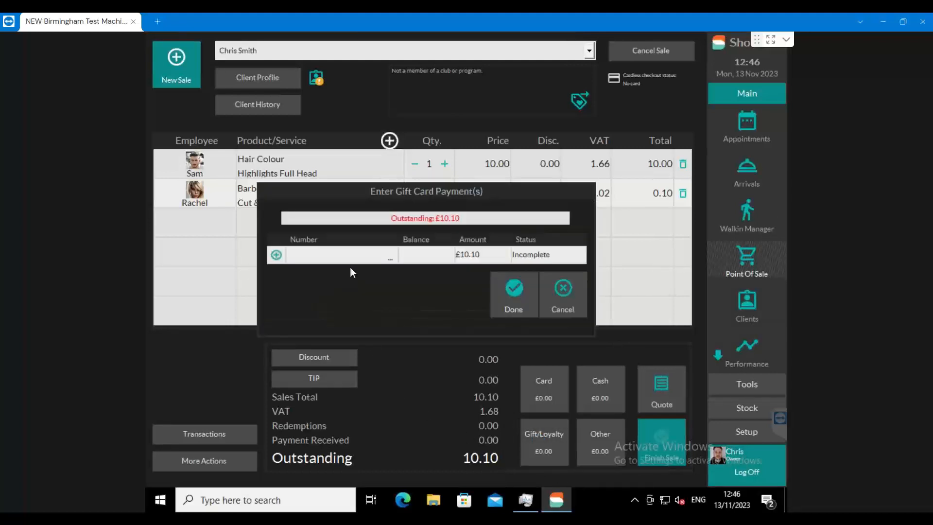
{"action": "left_click", "coordinate": [311, 257]}
{"action": "type", "text": "123456"}
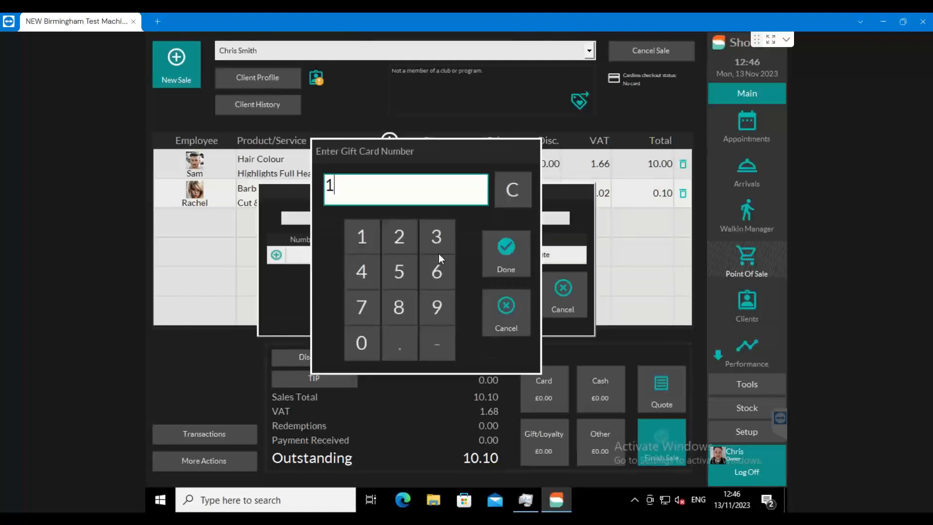
{"action": "type", "text": "789"}
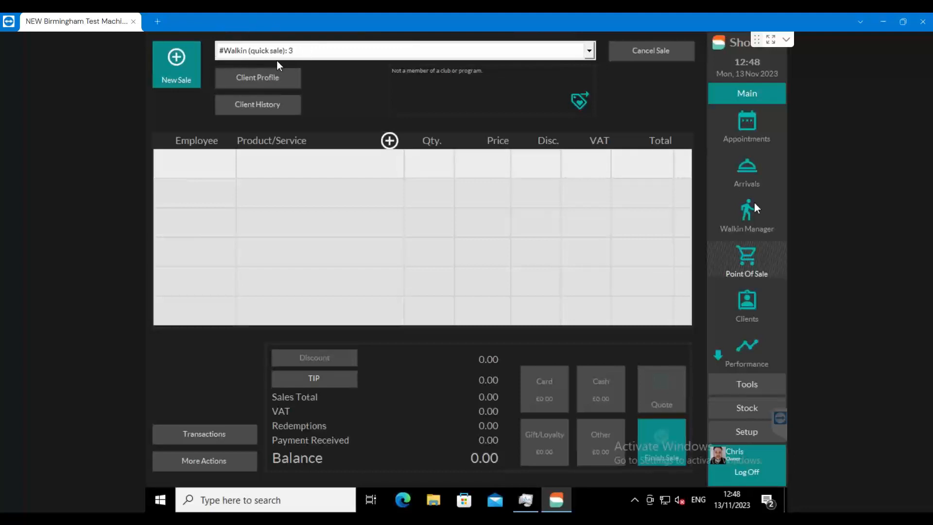
Add the Gift Certificate sundry item to the new walk-in sale, with Business as the employee.
{"action": "left_click", "coordinate": [281, 203]}
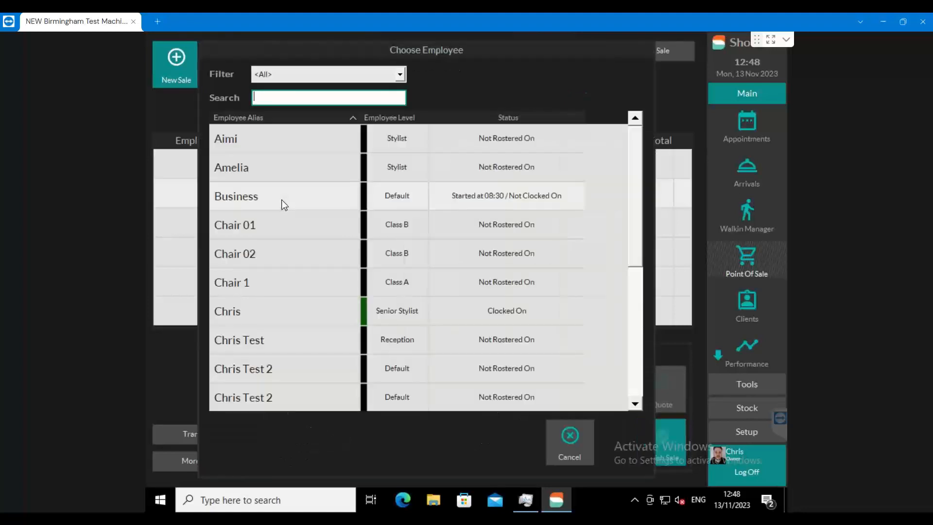
{"action": "left_click", "coordinate": [243, 201]}
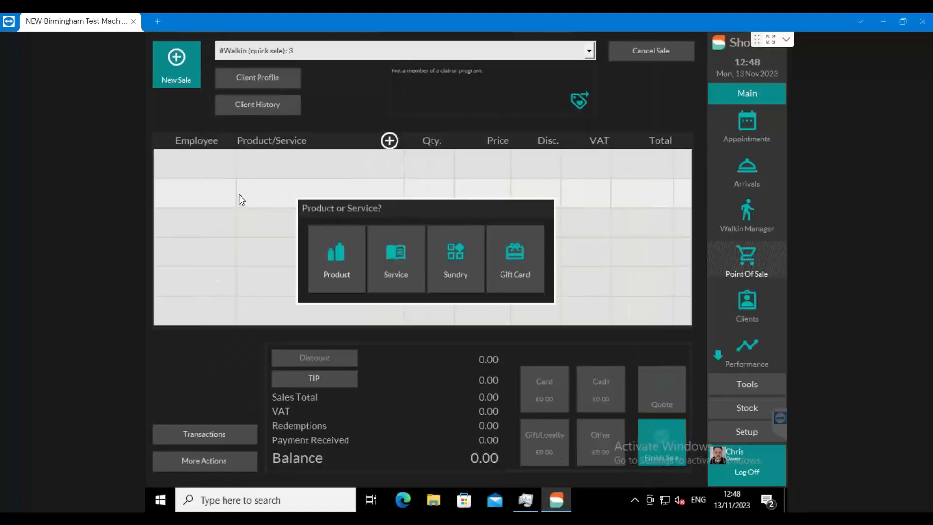
{"action": "left_click", "coordinate": [465, 241]}
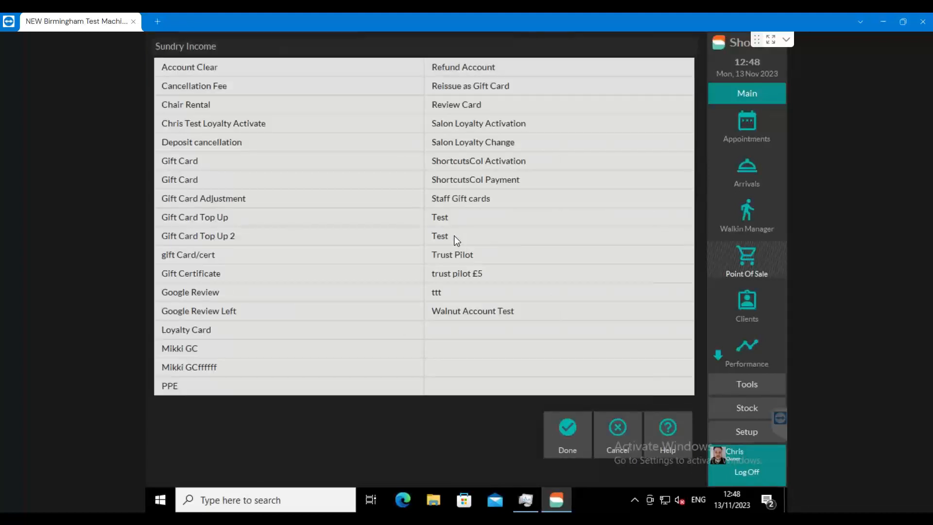
{"action": "left_click", "coordinate": [223, 274]}
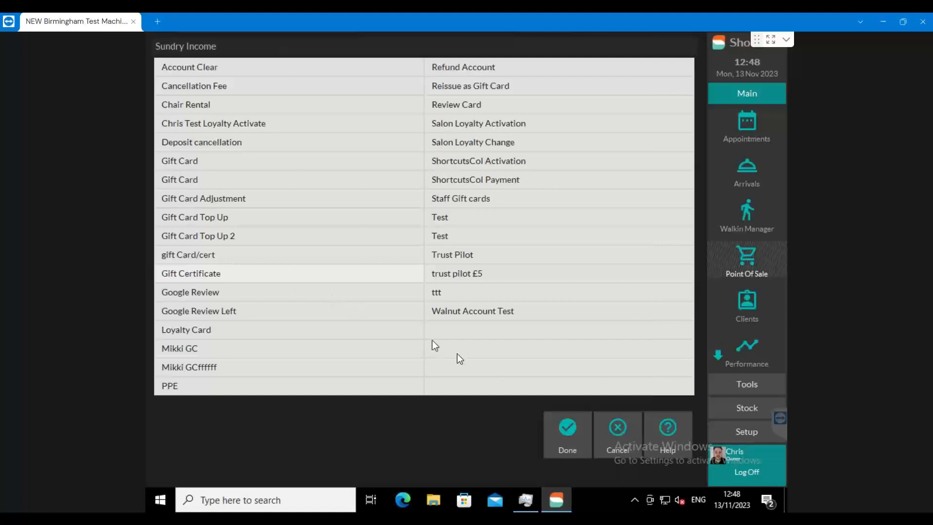
{"action": "left_click", "coordinate": [564, 426]}
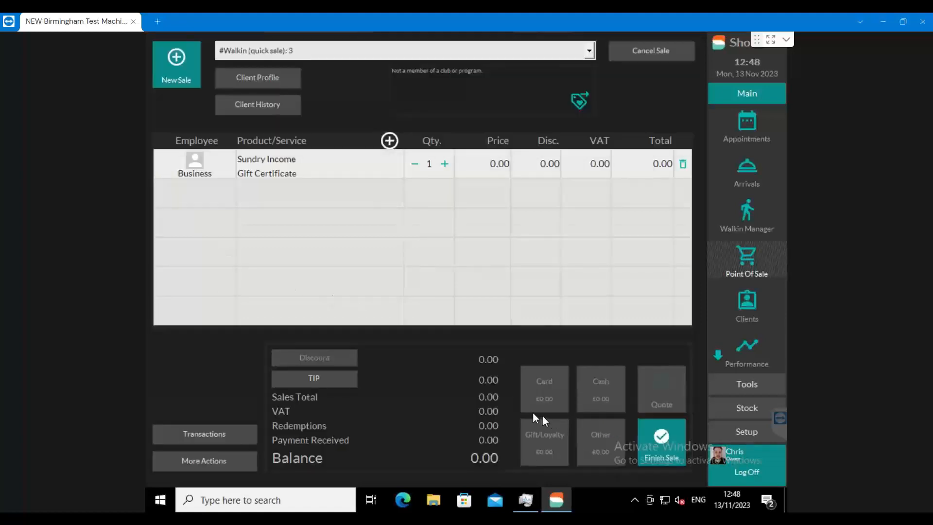
Set the price of the Gift Certificate line to 20.00.
{"action": "left_click", "coordinate": [483, 165]}
{"action": "left_click", "coordinate": [416, 248]}
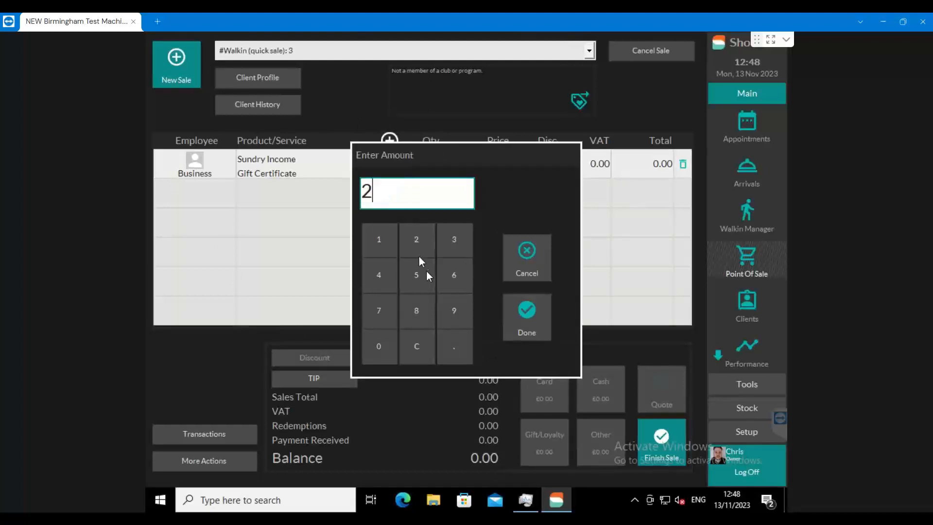
{"action": "left_click", "coordinate": [393, 340]}
{"action": "left_click", "coordinate": [512, 323]}
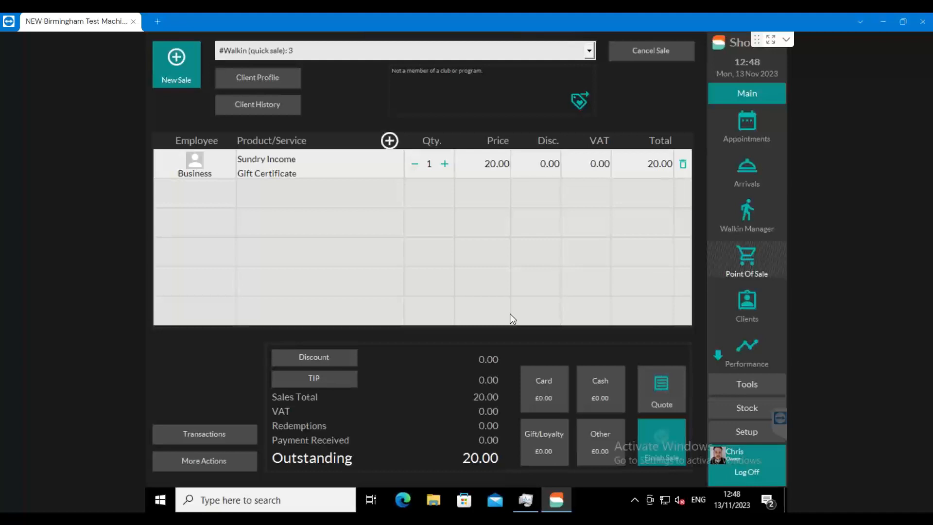
Pay the full 20.00 in cash and finish the sale with the proposed gift certificate number.
{"action": "left_click", "coordinate": [611, 377]}
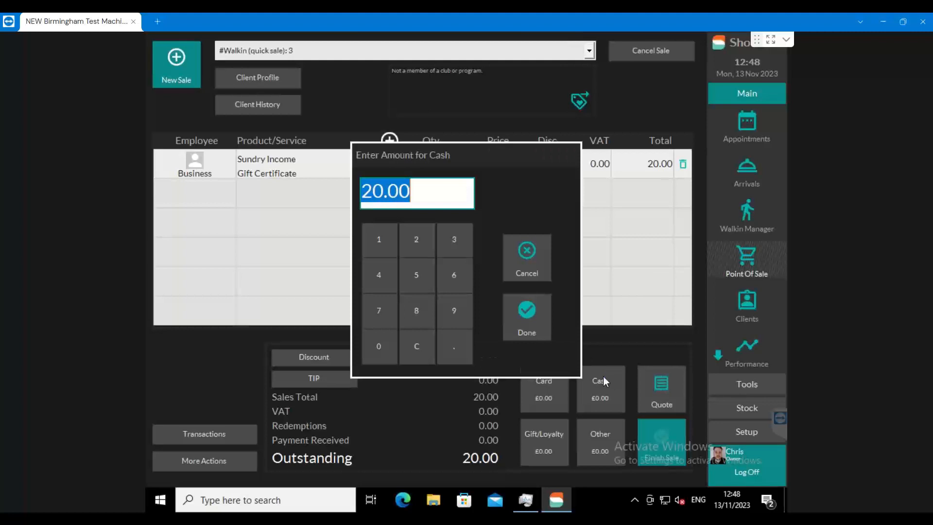
{"action": "left_click", "coordinate": [525, 314]}
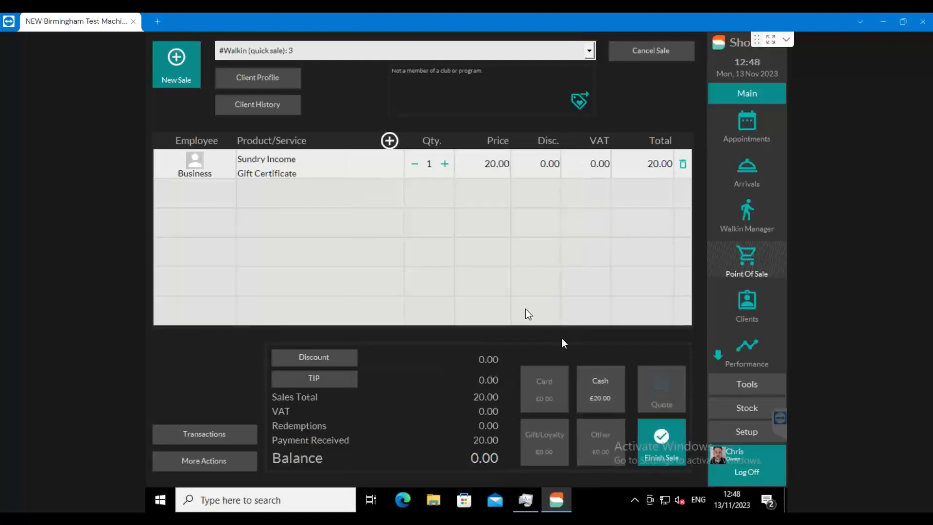
{"action": "left_click", "coordinate": [675, 450]}
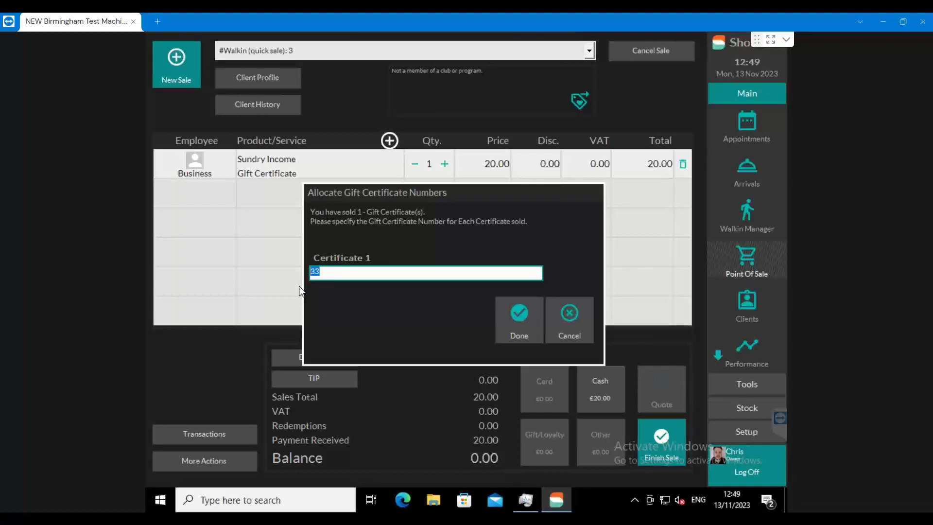
{"action": "left_click", "coordinate": [507, 306]}
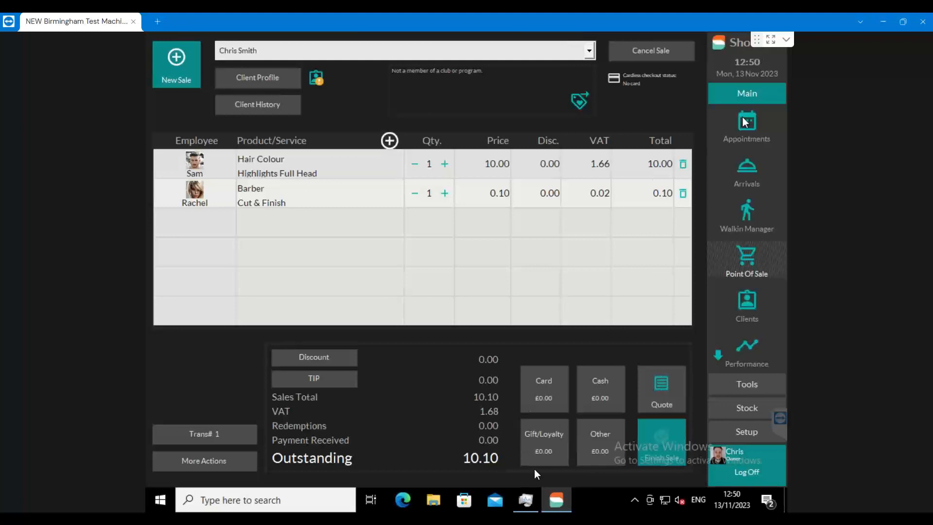
Redeem gift certificate 33 as a gift/loyalty payment for the full 10.10 of the client's open sale.
{"action": "left_click", "coordinate": [533, 442]}
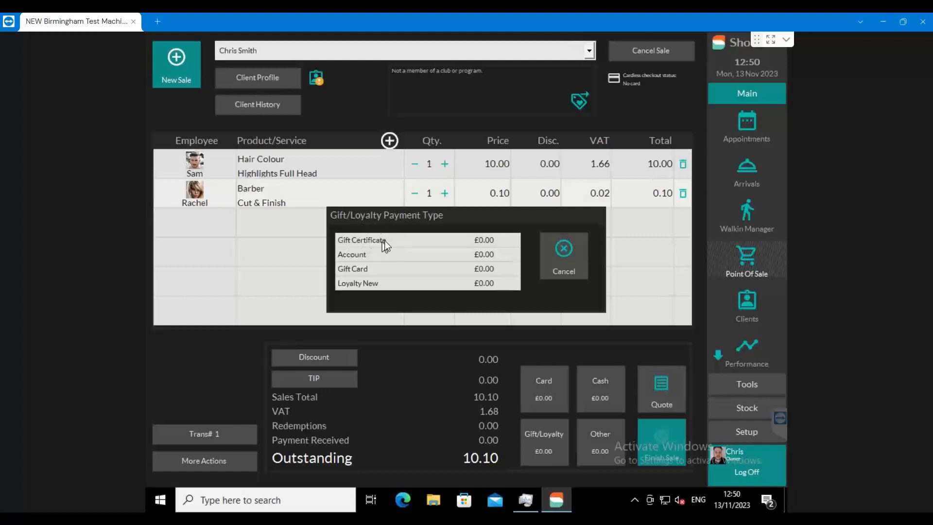
{"action": "left_click", "coordinate": [350, 240]}
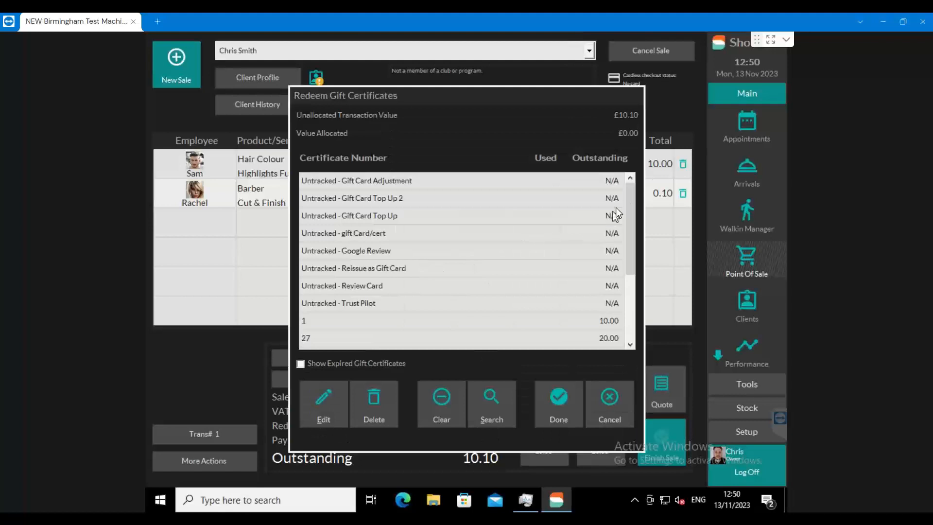
{"action": "left_click_drag", "start_coordinate": [628, 191], "coordinate": [634, 262]}
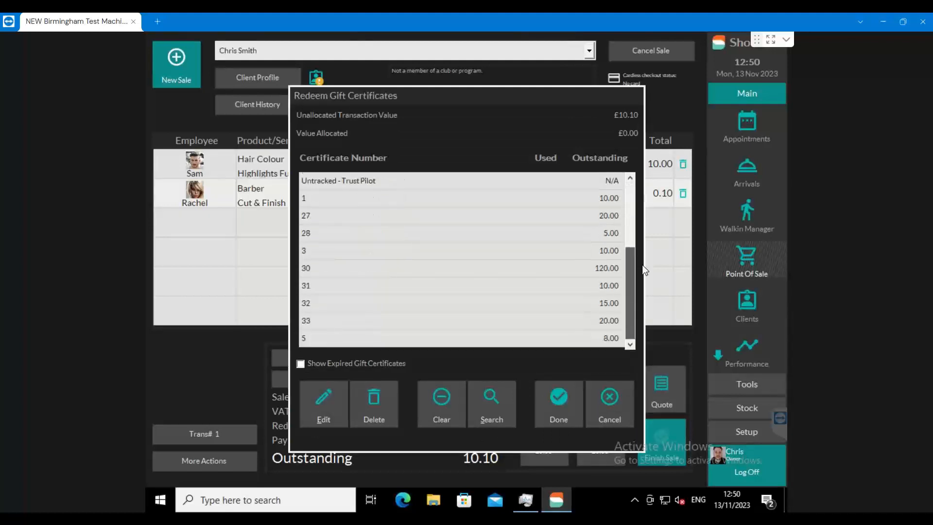
{"action": "double_click", "coordinate": [312, 323]}
{"action": "left_click", "coordinate": [567, 396]}
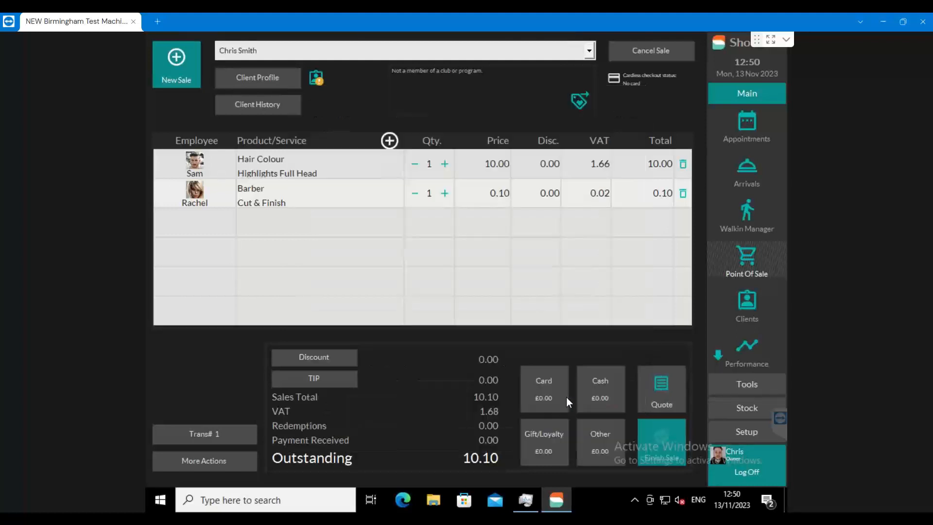
{"action": "left_click", "coordinate": [614, 343]}
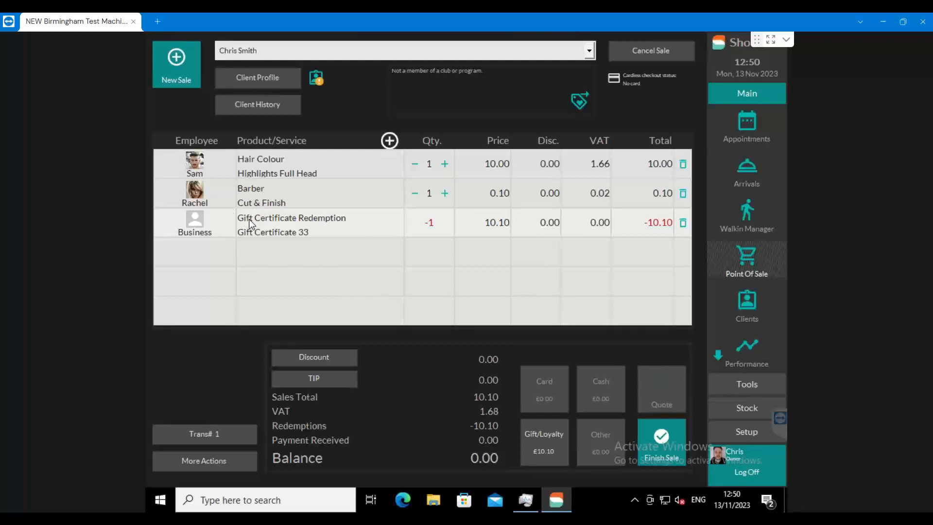
Finish the sale without a receipt, acknowledge the renewal reminder and return to the appointment book.
{"action": "left_click", "coordinate": [673, 447]}
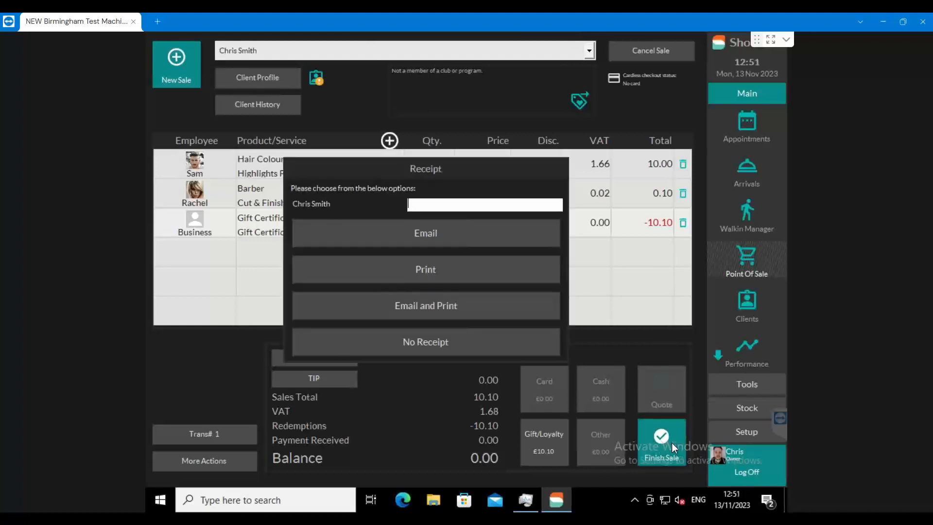
{"action": "left_click", "coordinate": [474, 349]}
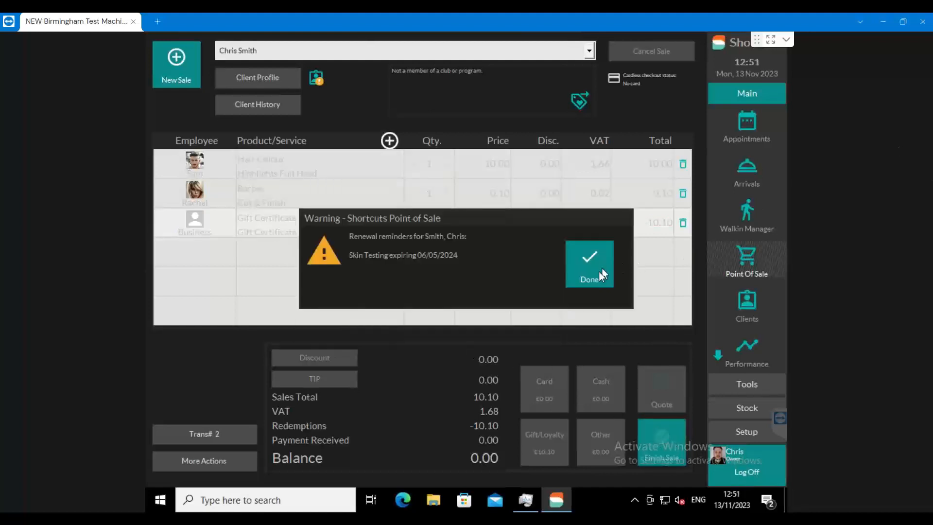
{"action": "left_click", "coordinate": [590, 262]}
{"action": "left_click", "coordinate": [742, 136]}
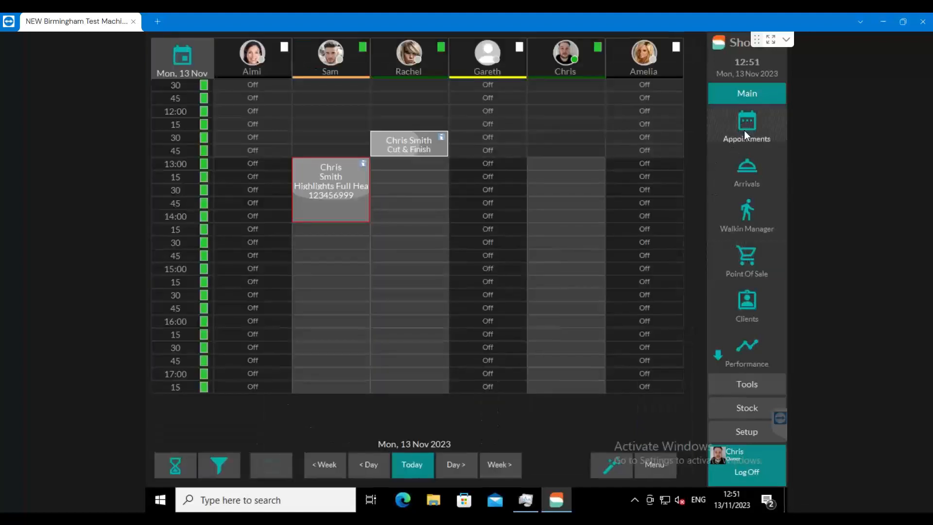